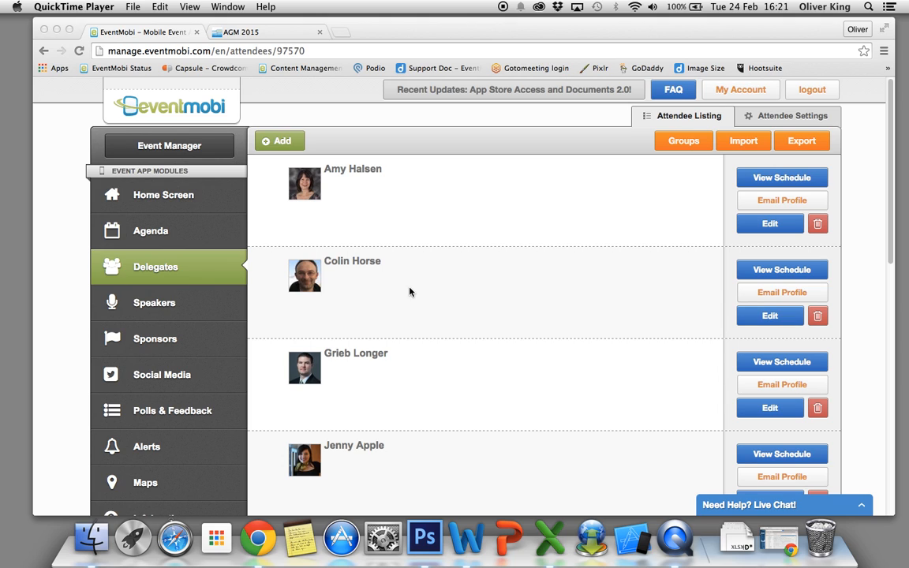
# Step: Open the attendee groups settings for the delegates and create a main group named Managers
pyautogui.scroll(-1, 525, 258)
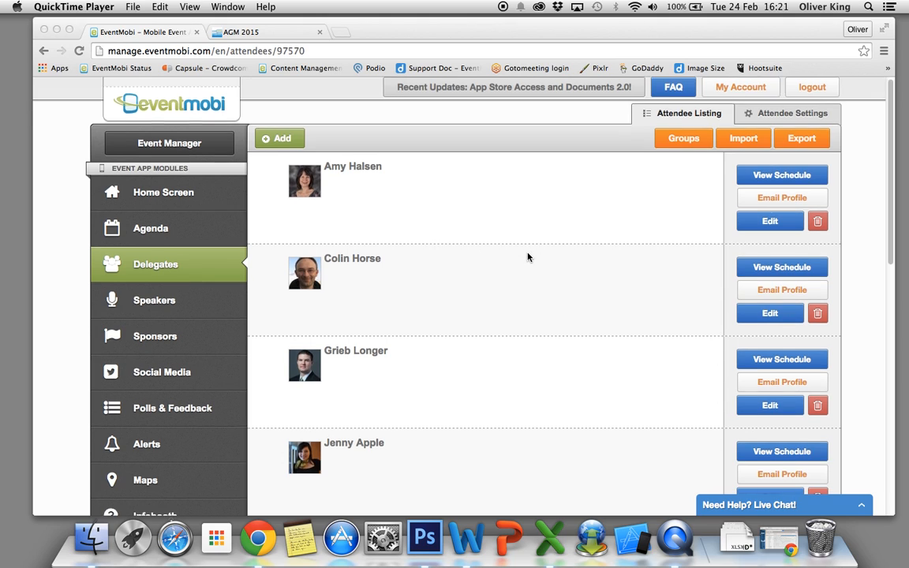
pyautogui.scroll(-3, 528, 257)
pyautogui.scroll(-10, 521, 262)
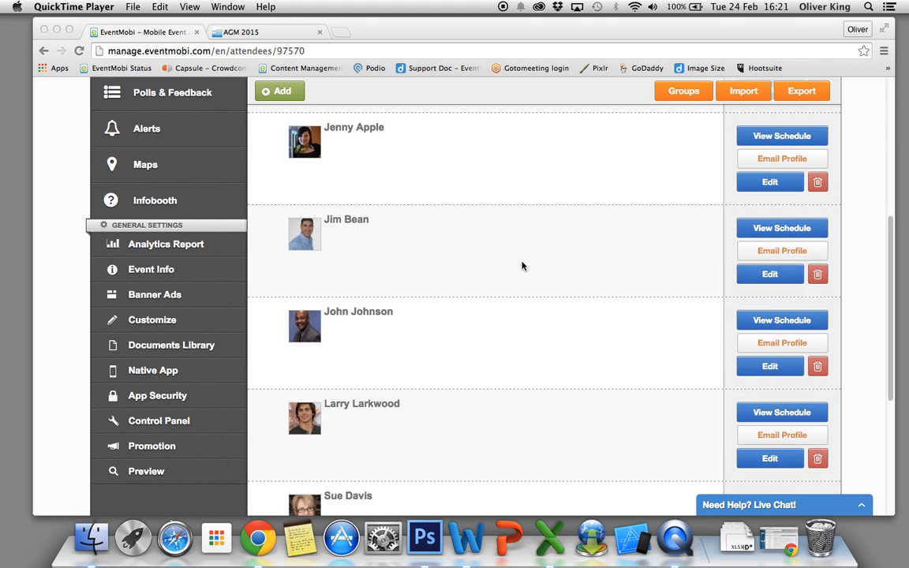
pyautogui.scroll(10, 521, 266)
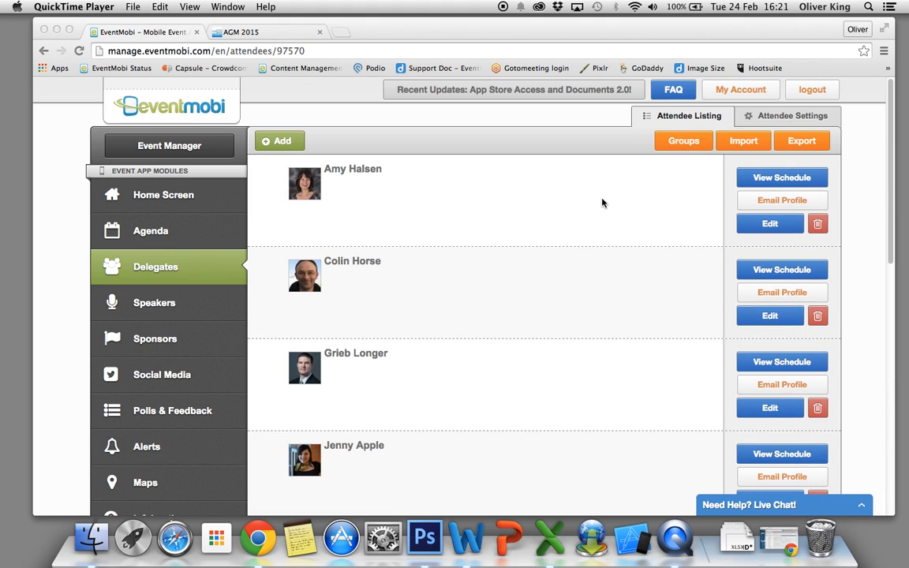
pyautogui.click(678, 150)
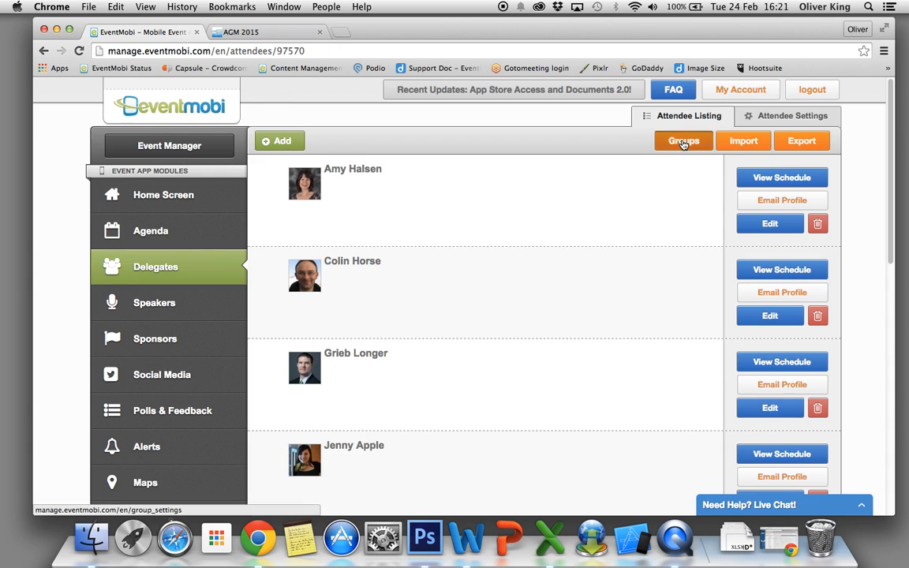
pyautogui.click(682, 142)
pyautogui.moveTo(343, 304); pyautogui.dragTo(283, 309)
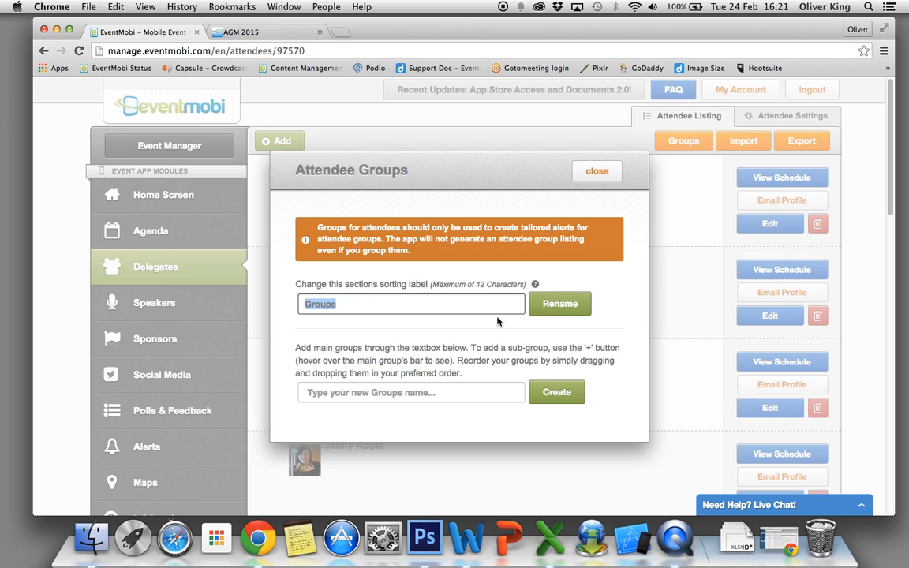
pyautogui.click(440, 310)
pyautogui.click(423, 388)
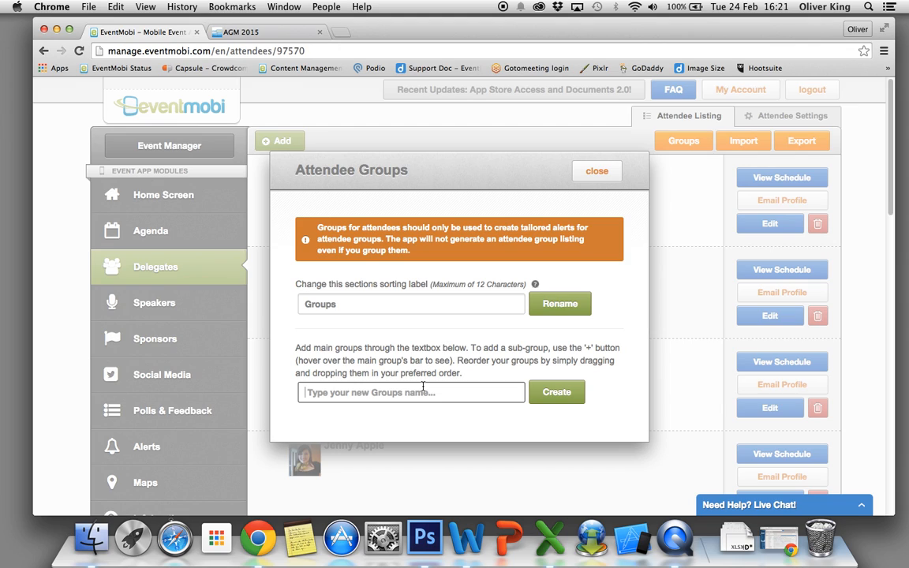
pyautogui.write('Managers')
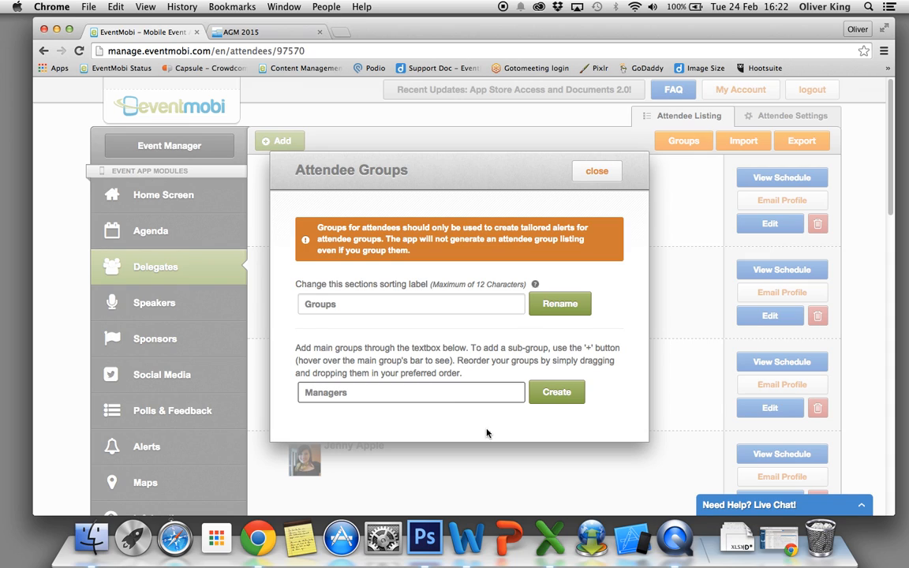
pyautogui.click(549, 400)
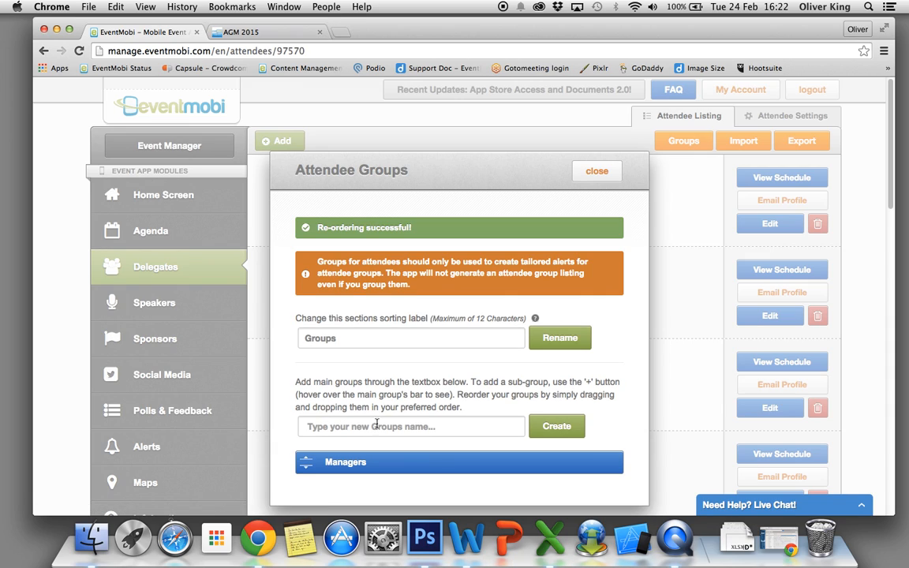
# Step: Create a second main attendee group named Sponsors
pyautogui.click(390, 422)
pyautogui.write('Sponsors')
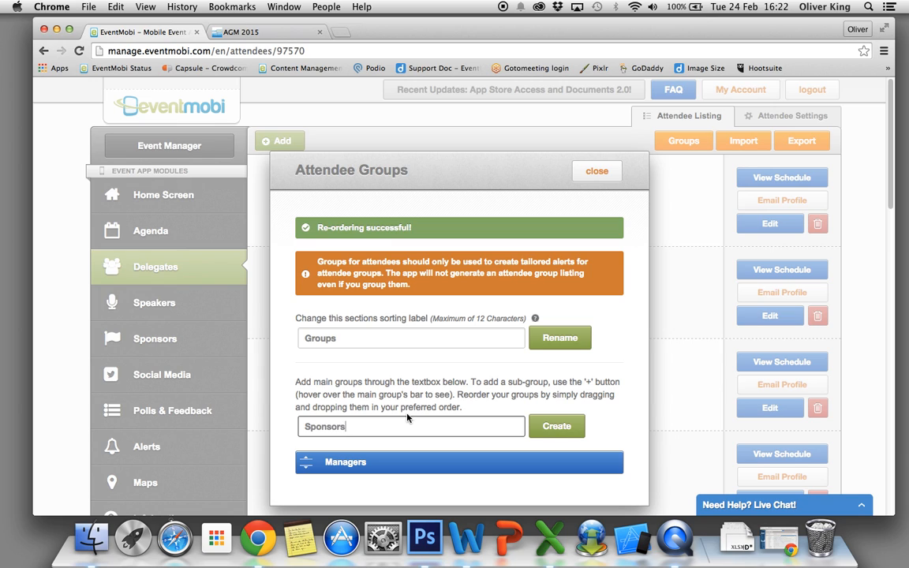
pyautogui.click(557, 427)
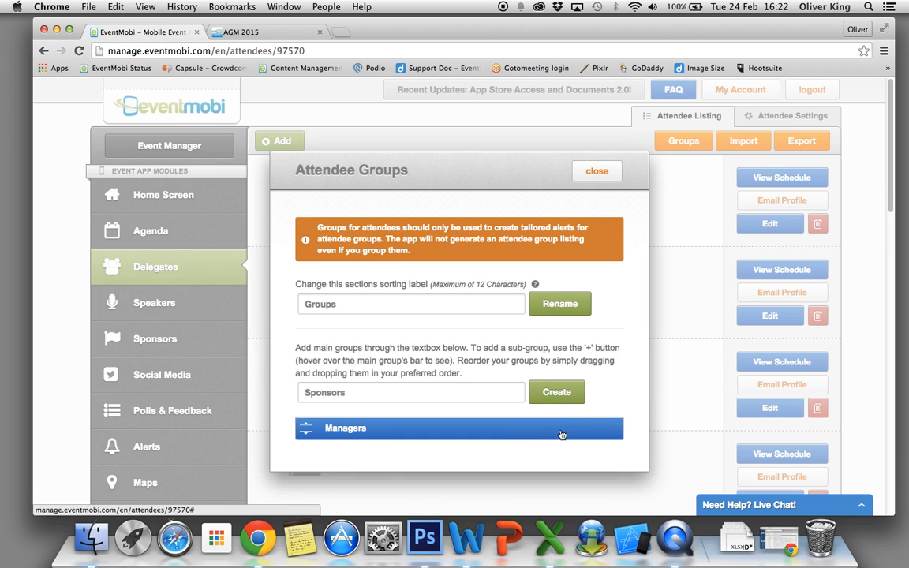
# Step: Set the Sponsors group's colour to red and close the attendee groups settings
pyautogui.scroll(-3, 451, 372)
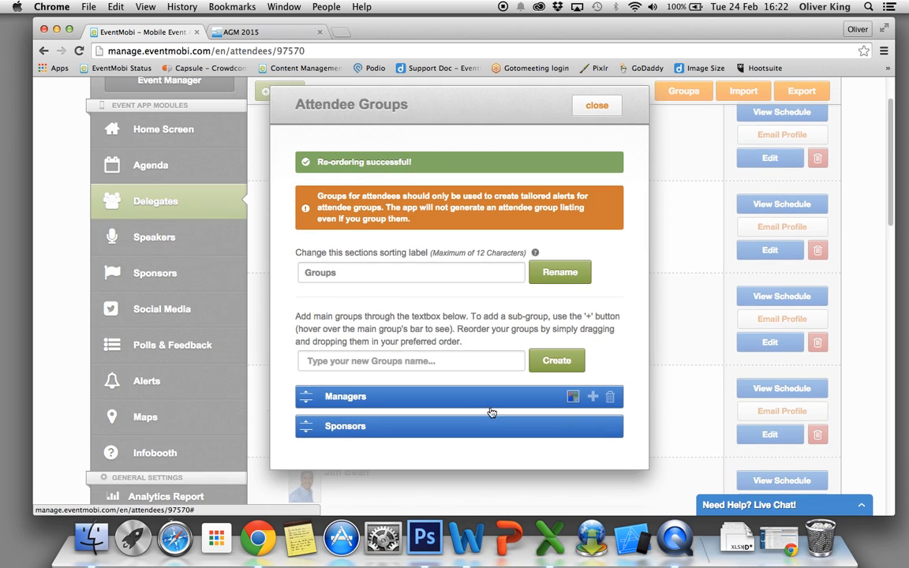
pyautogui.click(569, 430)
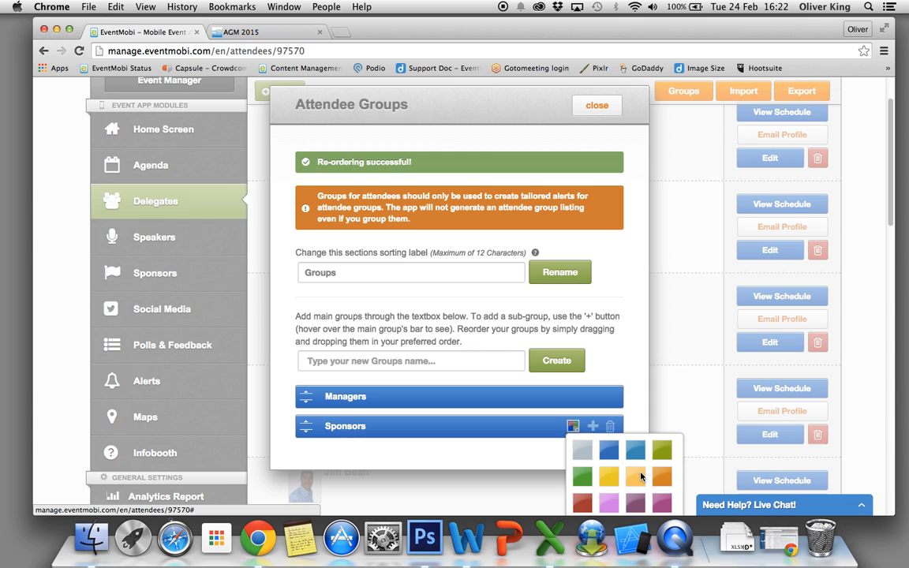
pyautogui.click(584, 497)
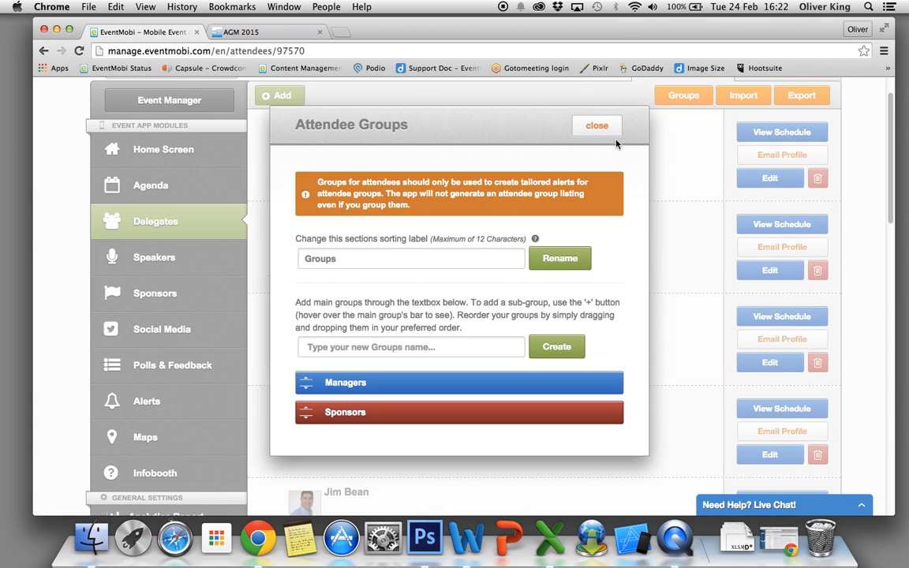
pyautogui.click(596, 124)
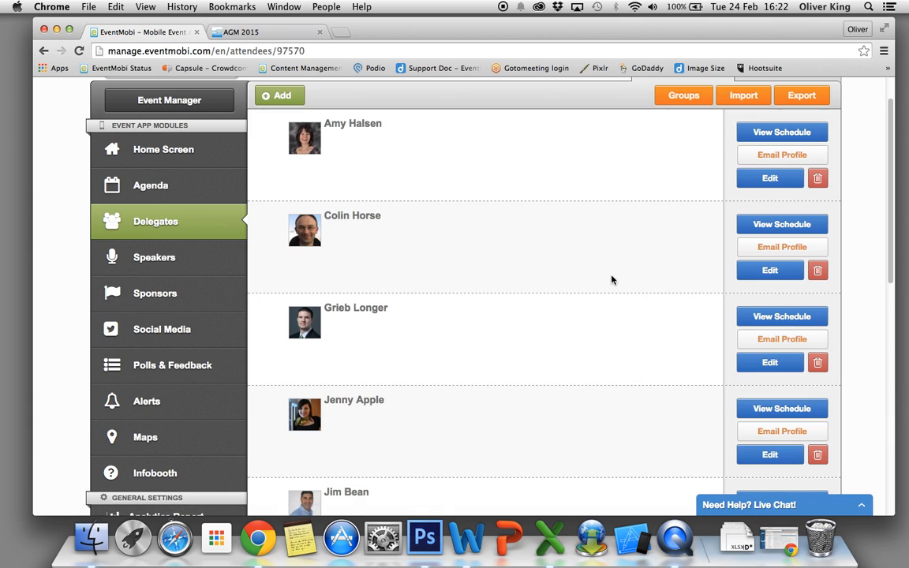
# Step: Edit the first listed attendee's profile, assign only the Managers group, and update the profile
pyautogui.scroll(2, 581, 309)
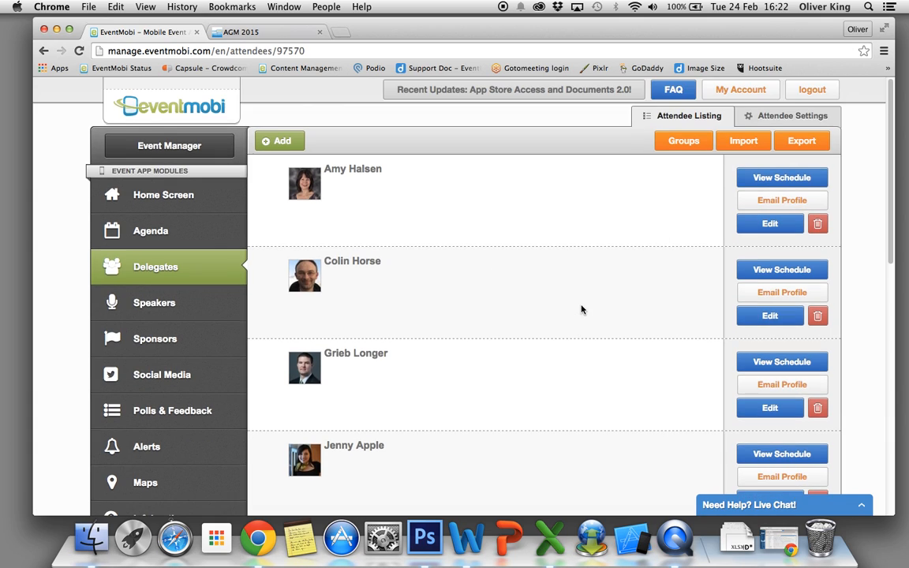
pyautogui.click(758, 224)
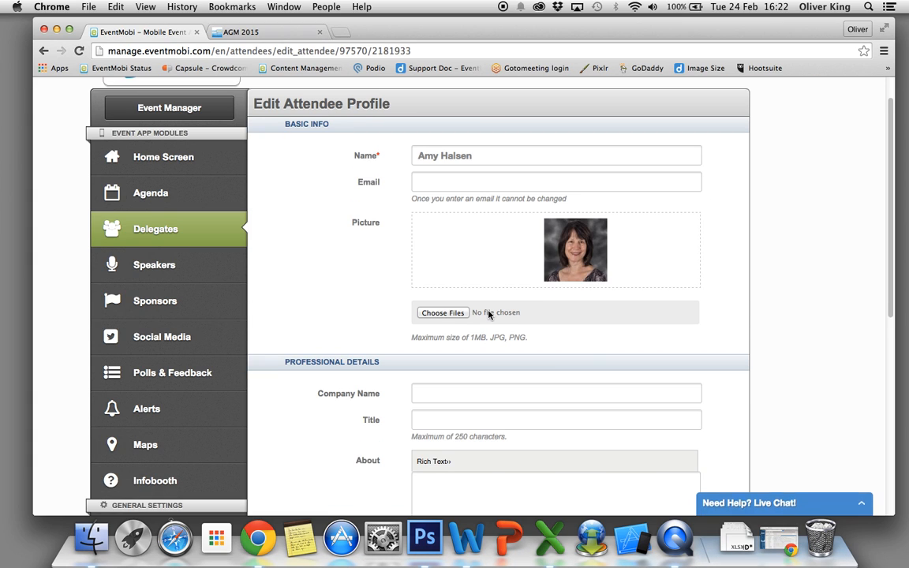
pyautogui.scroll(-5, 506, 347)
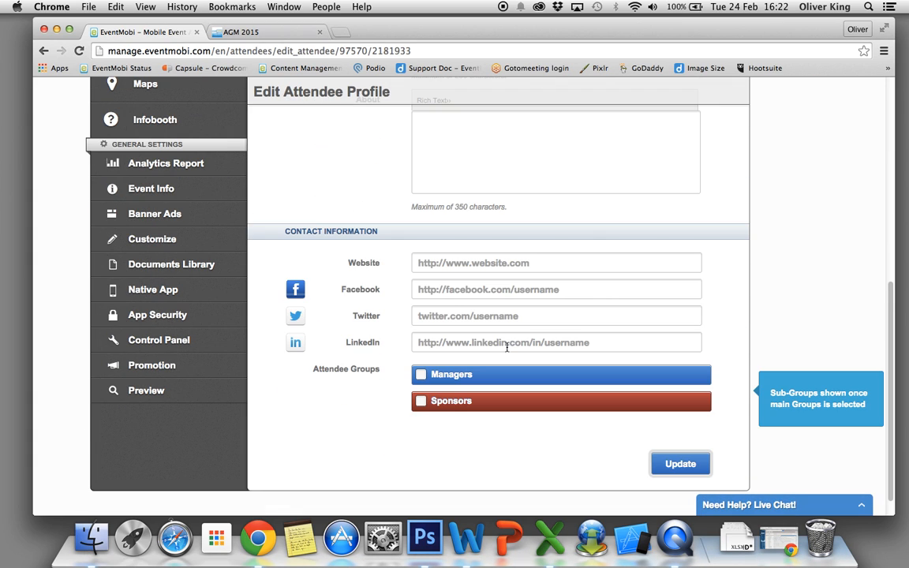
pyautogui.click(456, 375)
pyautogui.click(462, 401)
pyautogui.click(466, 407)
pyautogui.click(466, 374)
pyautogui.click(473, 407)
pyautogui.click(473, 377)
pyautogui.click(472, 408)
pyautogui.click(472, 410)
pyautogui.click(669, 467)
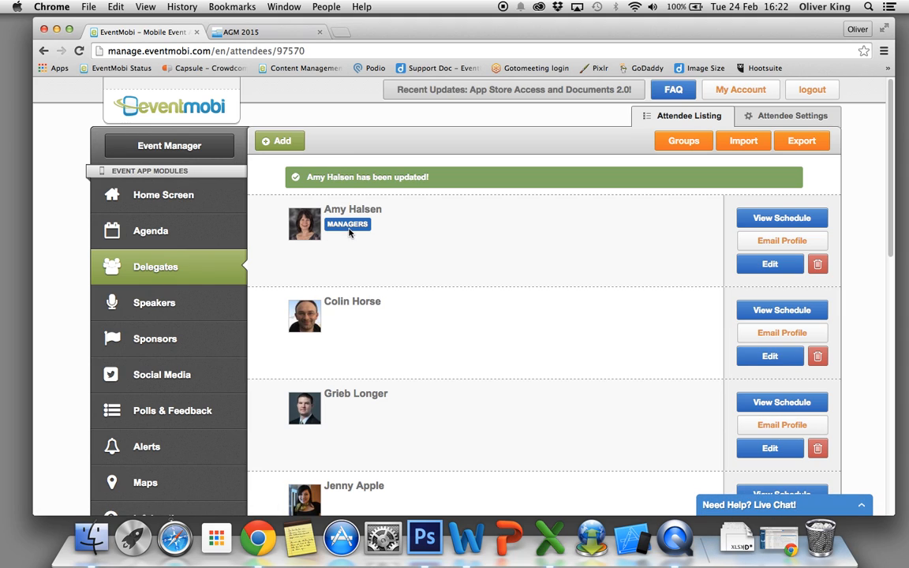
# Step: Check the first attendee's profile and the delegates list in the AGM 2015 event app for group labels
pyautogui.click(268, 36)
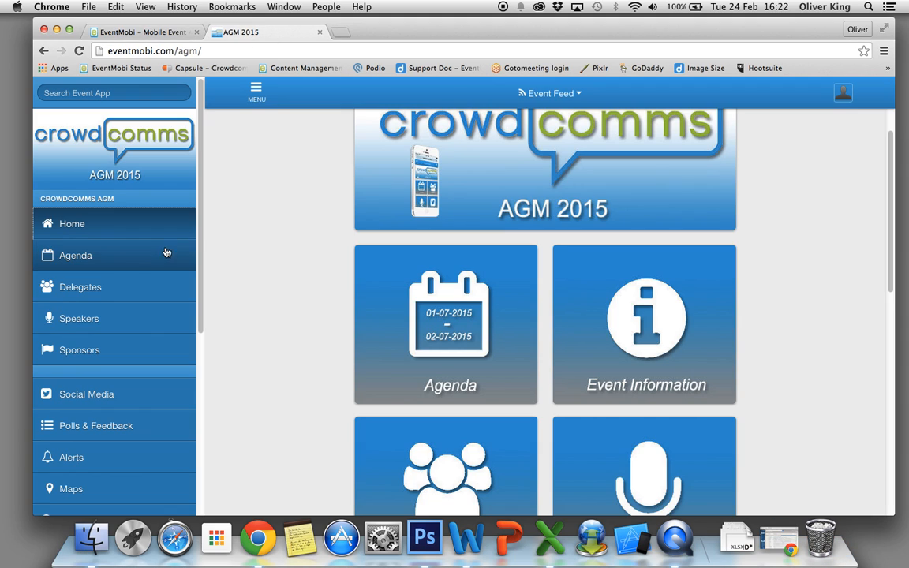
pyautogui.click(116, 288)
pyautogui.click(369, 189)
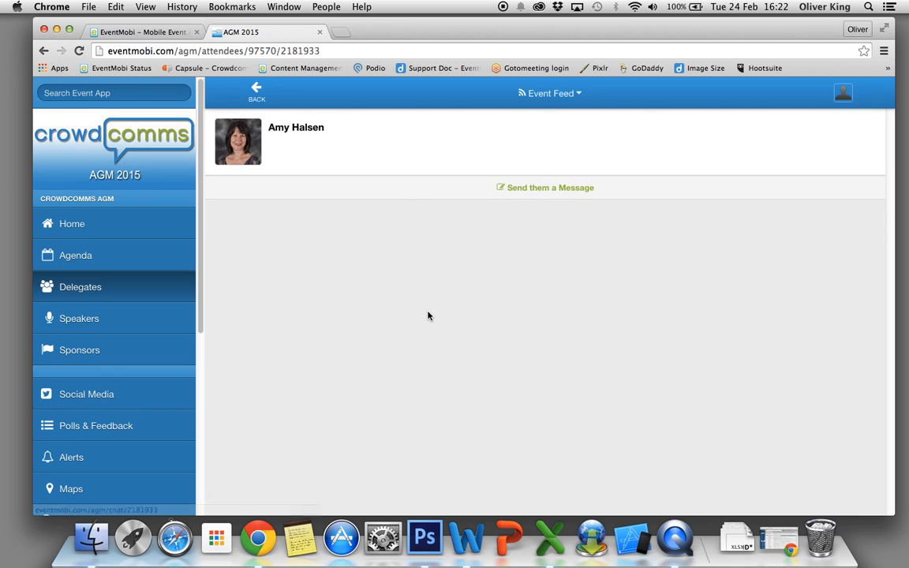
pyautogui.click(252, 92)
pyautogui.click(295, 197)
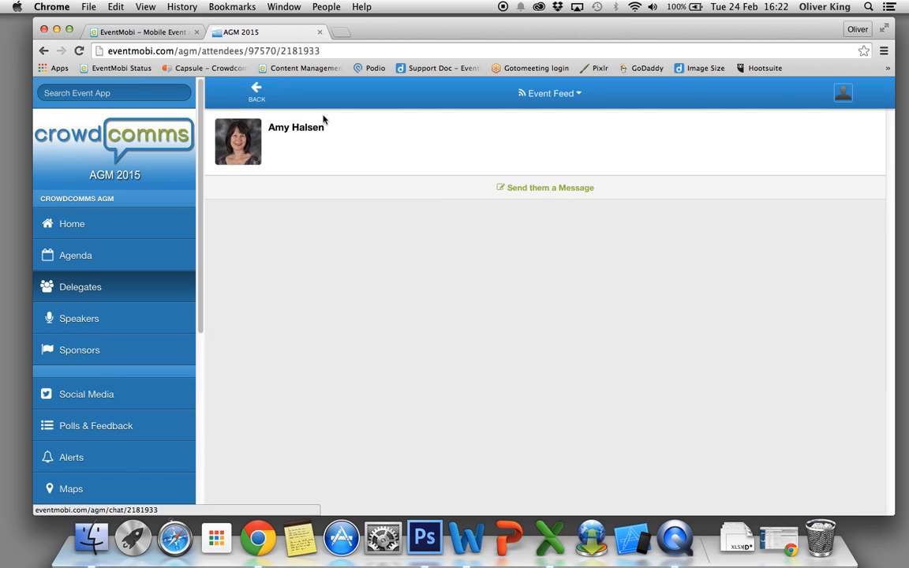
pyautogui.click(257, 97)
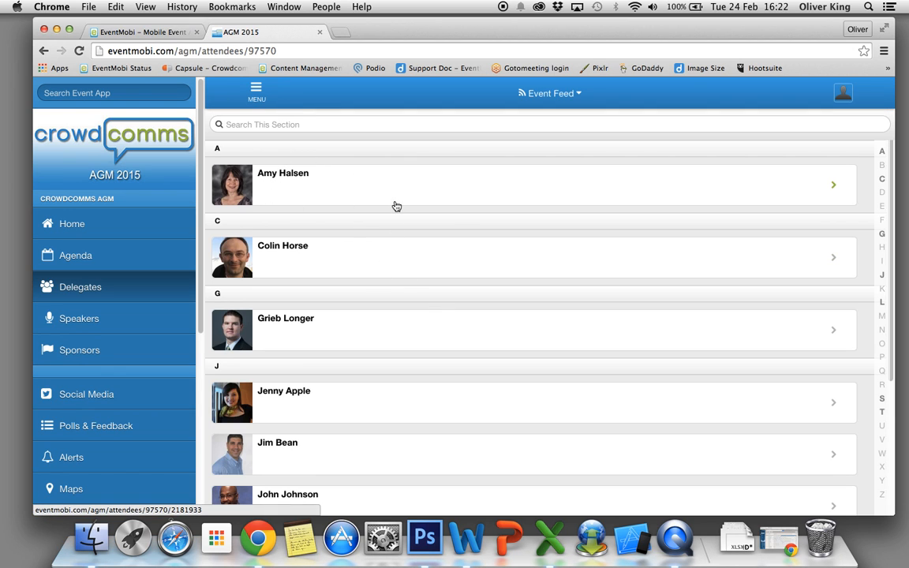
# Step: Return to the event manager's delegates listing and export the attendee groups to Excel
pyautogui.click(158, 33)
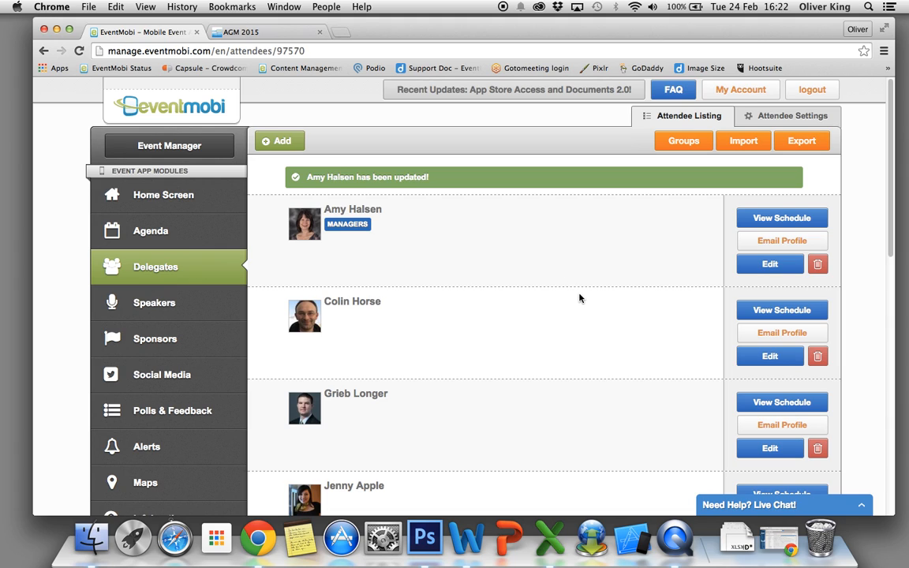
pyautogui.scroll(-10, 640, 356)
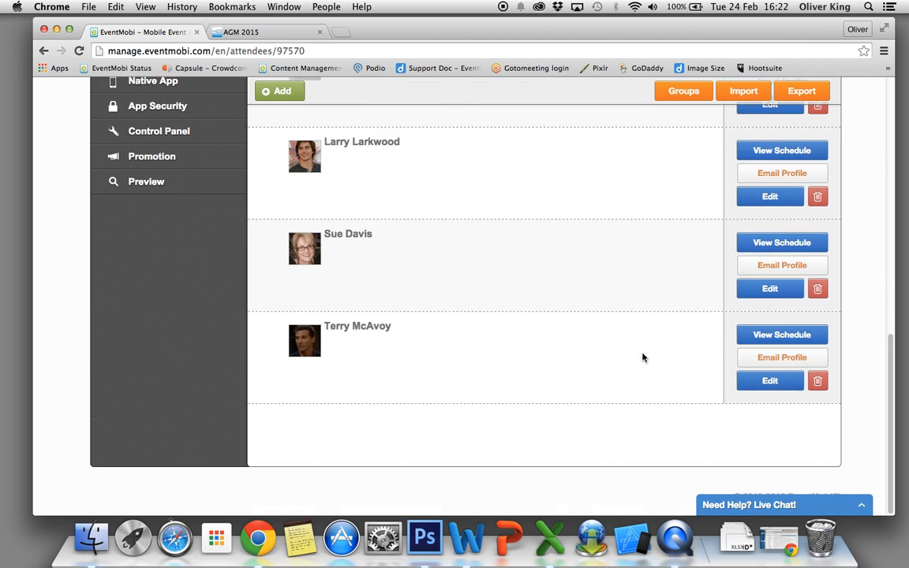
pyautogui.scroll(10, 642, 358)
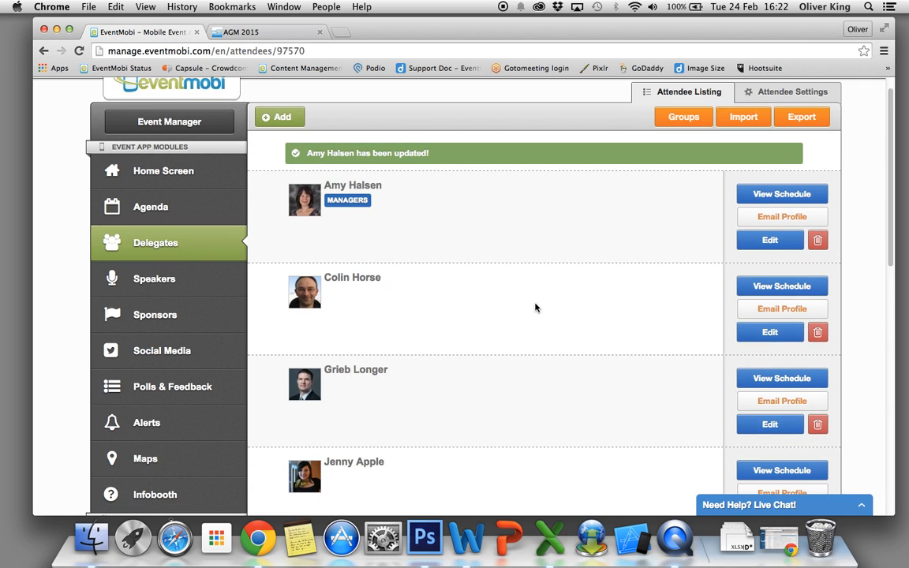
pyautogui.click(799, 120)
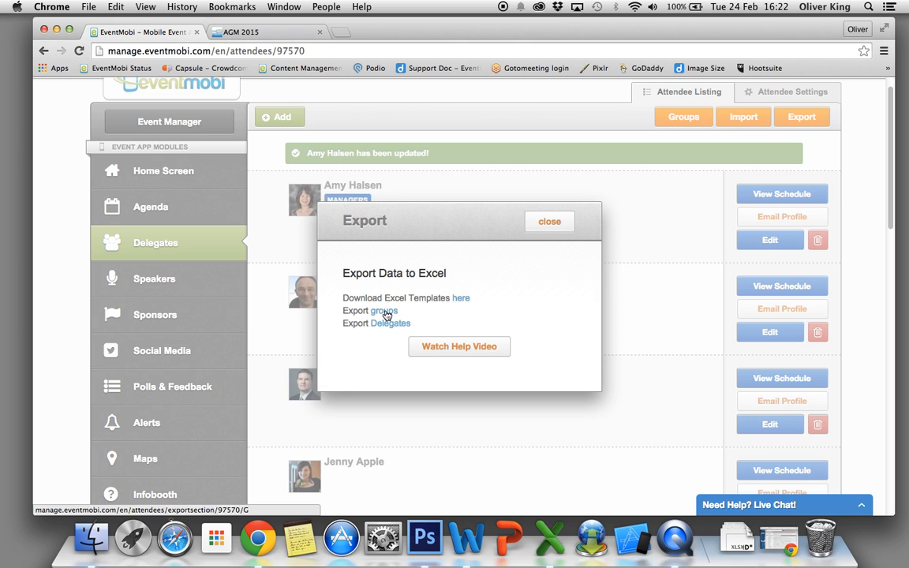
pyautogui.click(418, 326)
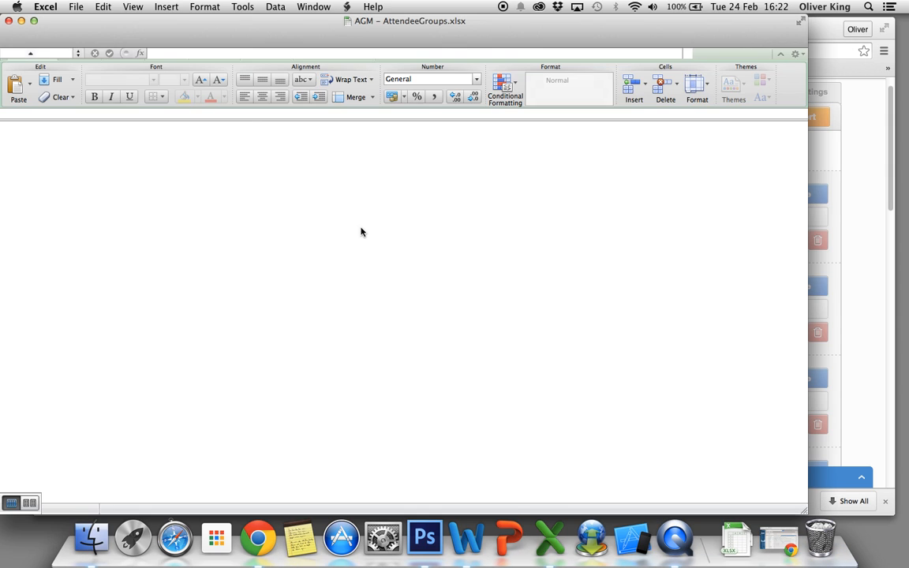
# Step: Export the delegates from the event manager and open AGM - Delegates (1).xlsx in Excel
pyautogui.click(856, 247)
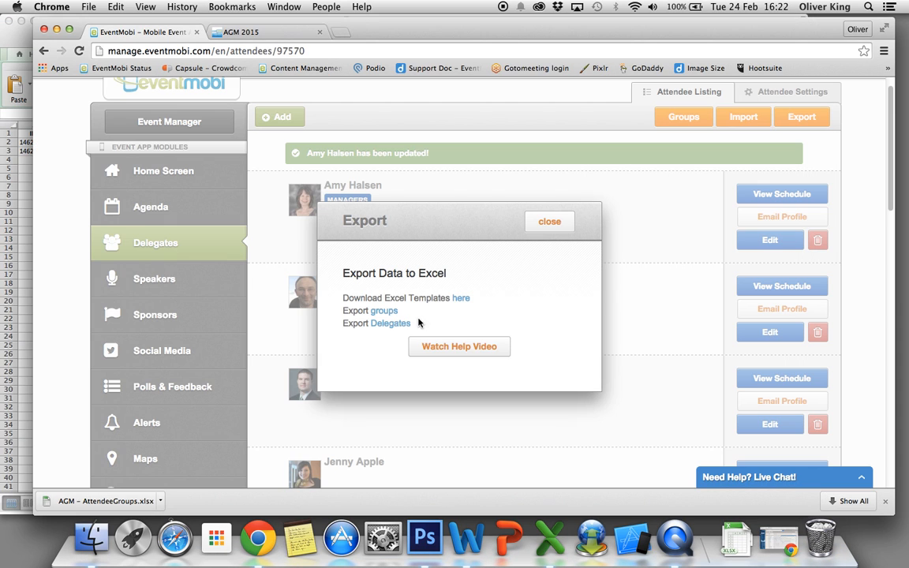
pyautogui.click(394, 326)
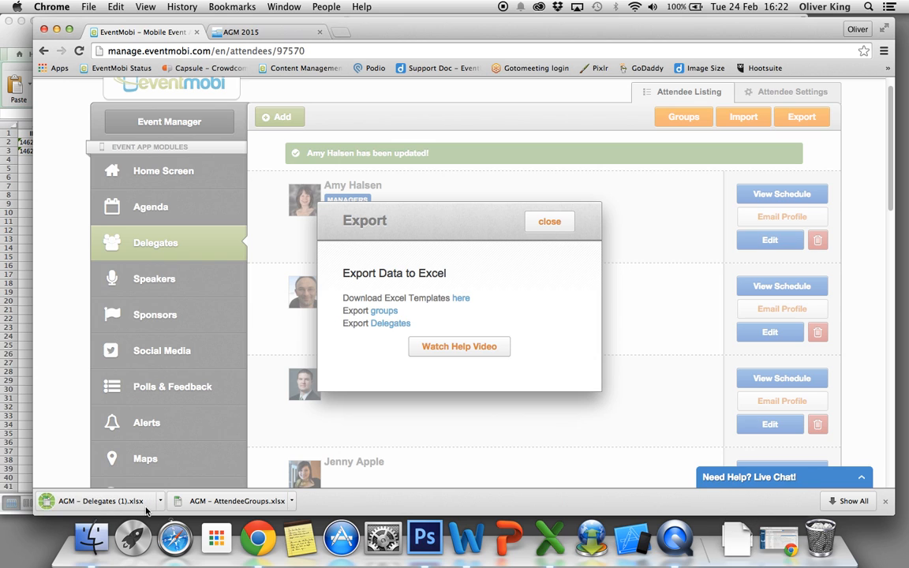
pyautogui.click(147, 501)
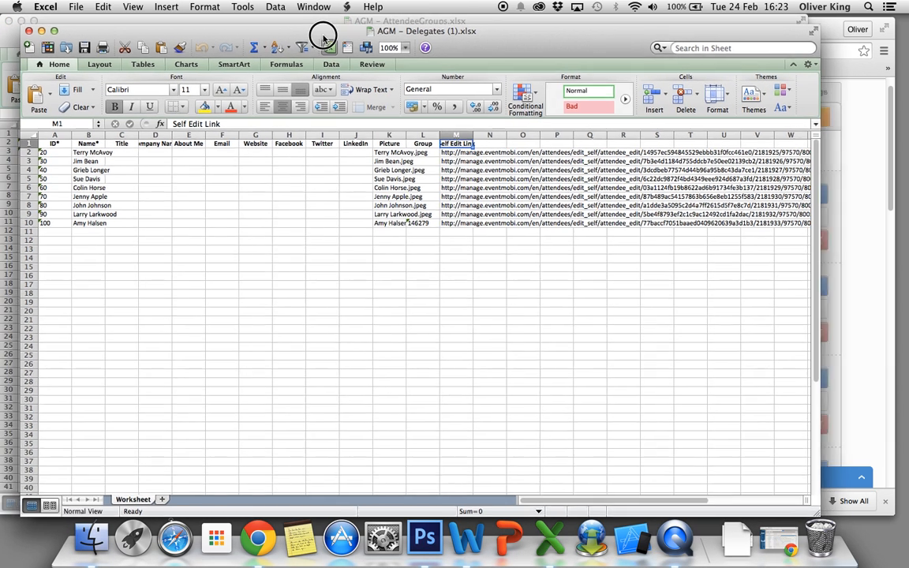
# Step: Move the delegates workbook so the attendee groups workbook shows behind it, and inspect the Group column and the last delegate's group ID
pyautogui.moveTo(323, 36); pyautogui.dragTo(487, 42)
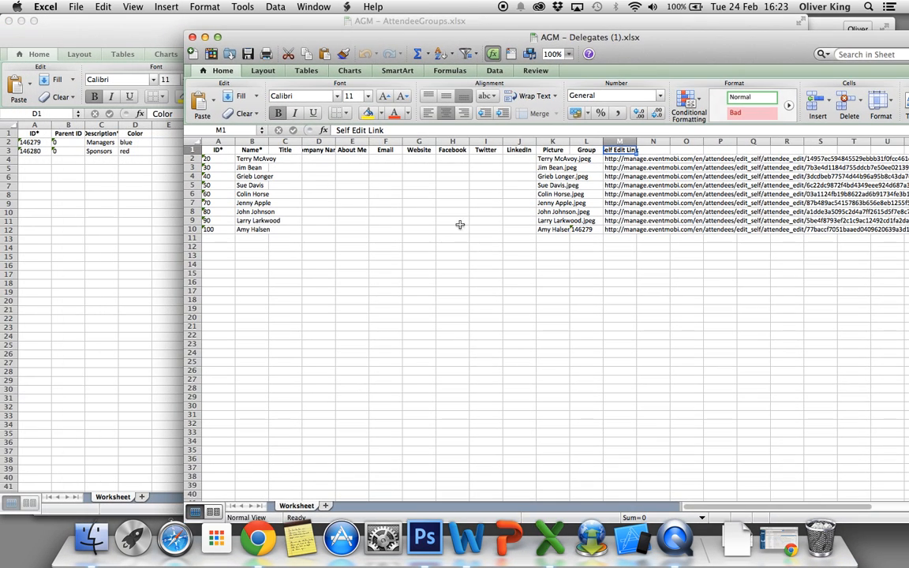
pyautogui.moveTo(571, 149); pyautogui.dragTo(599, 150)
pyautogui.moveTo(676, 37); pyautogui.dragTo(600, 38)
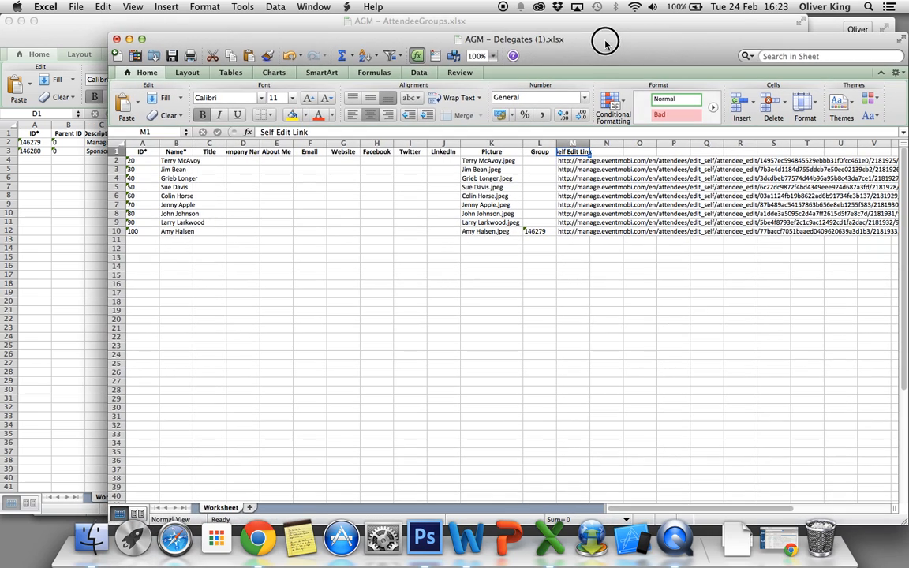
pyautogui.moveTo(540, 160); pyautogui.dragTo(548, 216)
pyautogui.click(539, 231)
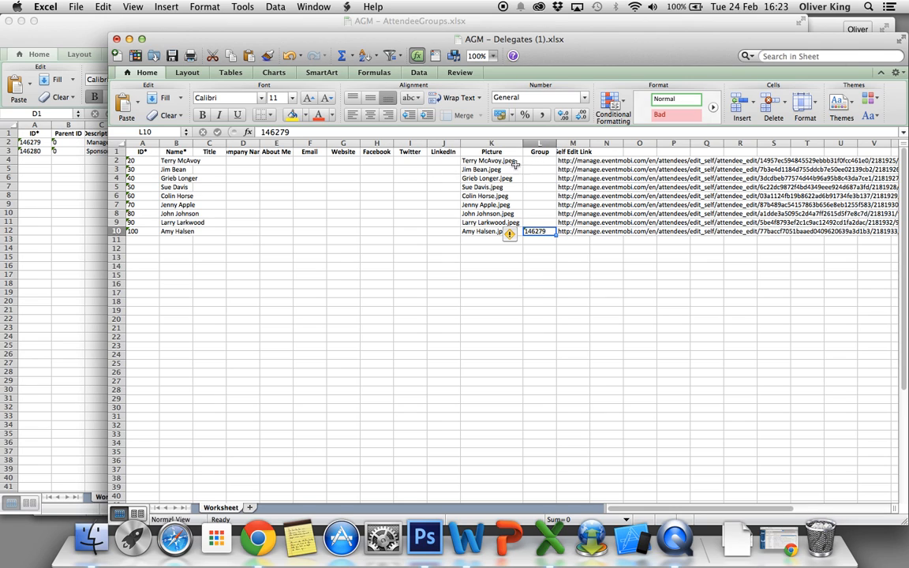
# Step: Copy the Managers group ID 146279 from the attendee groups workbook into Group cells L7, L5 and L3 of the delegates workbook
pyautogui.click(53, 219)
pyautogui.click(33, 142)
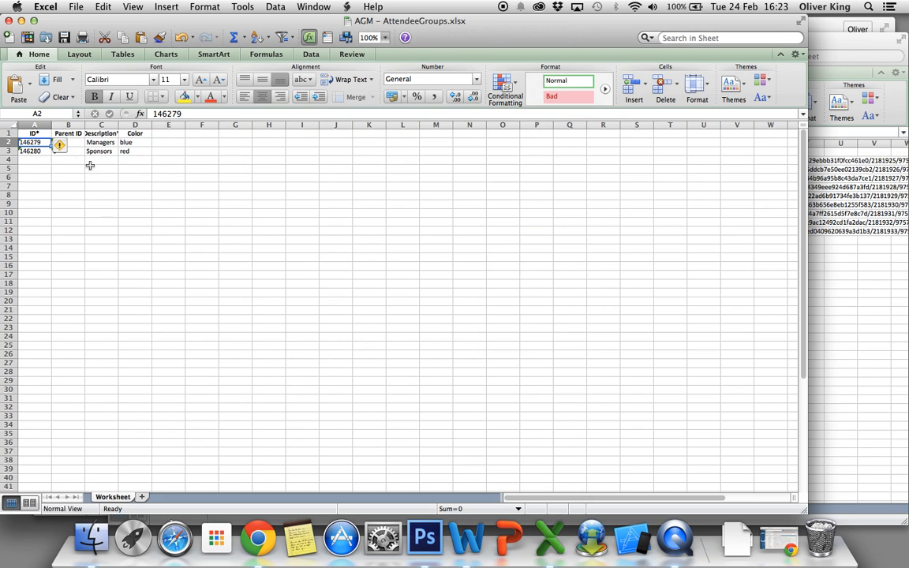
pyautogui.press('super+c')
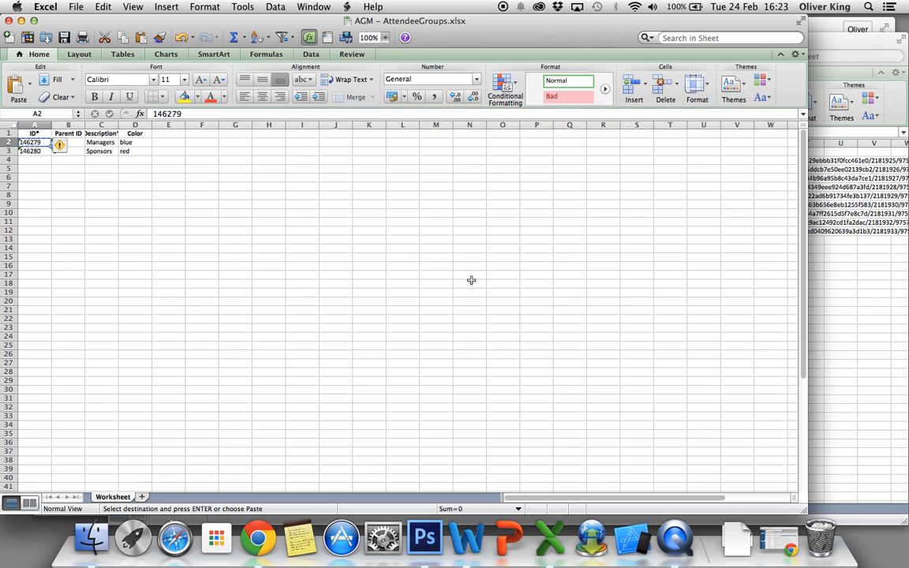
pyautogui.click(821, 338)
pyautogui.press('super+v')
pyautogui.click(539, 205)
pyautogui.press('super+v')
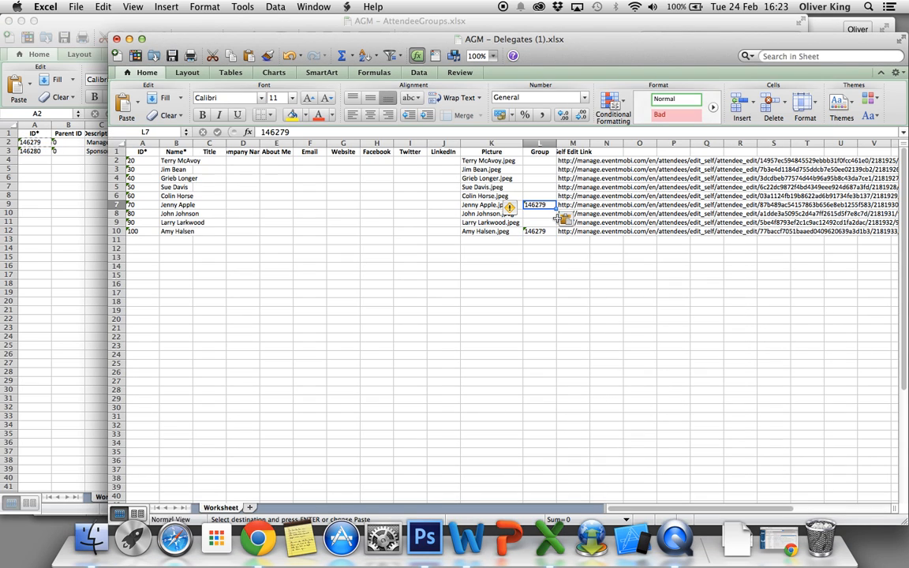
pyautogui.click(539, 187)
pyautogui.press('super+v')
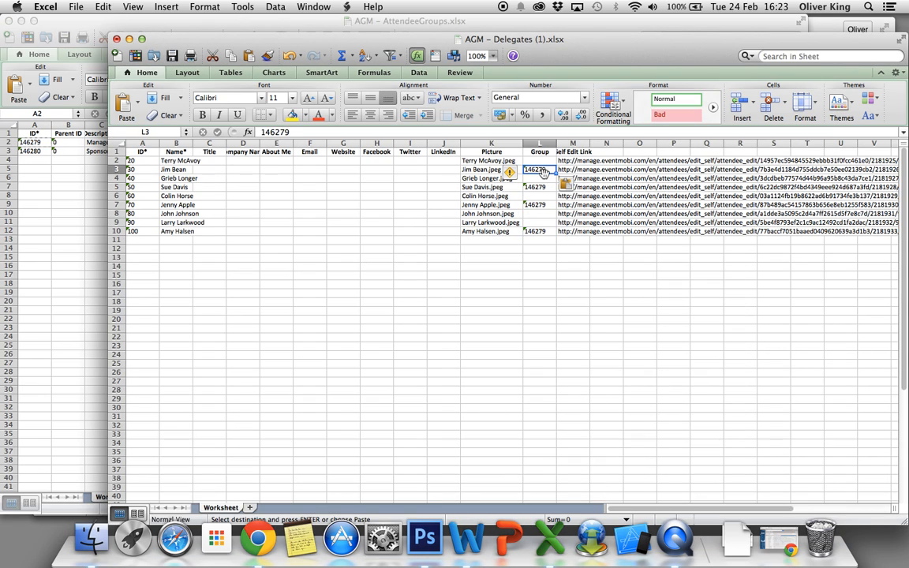
# Step: Copy the Sponsors group ID 146280 from the attendee groups workbook into Group cell L2 of the delegates workbook
pyautogui.click(27, 173)
pyautogui.click(32, 151)
pyautogui.press('super+c')
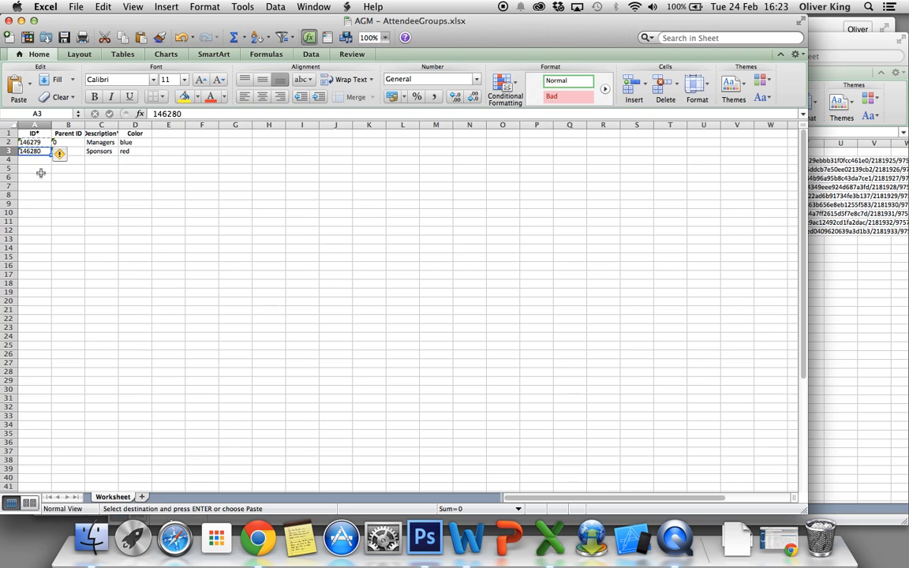
pyautogui.click(850, 373)
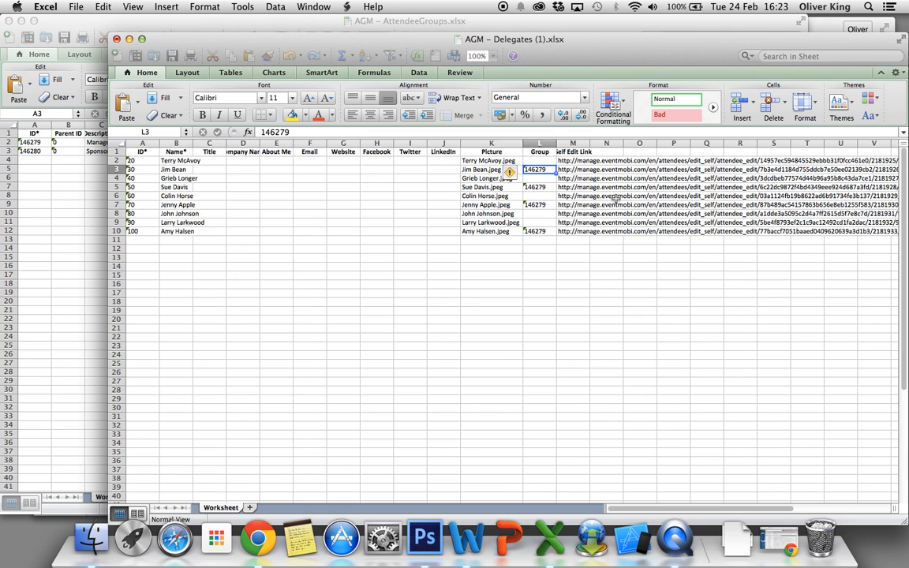
pyautogui.click(543, 162)
pyautogui.press('super+v')
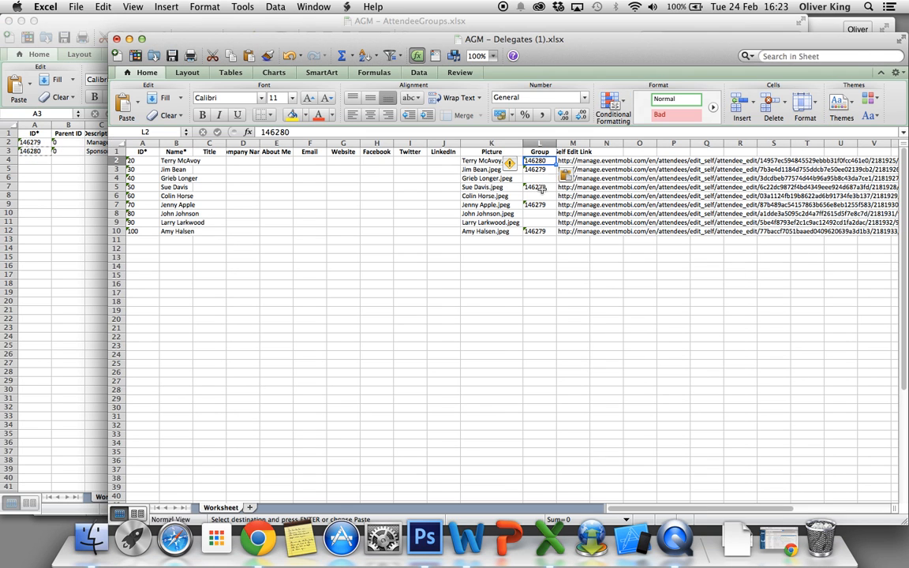
# Step: Paste the copied Sponsors group ID 146280 into the remaining empty Group cells L4, L6, L9 and L8
pyautogui.click(540, 179)
pyautogui.press('super+v')
pyautogui.click(547, 198)
pyautogui.press('super+v')
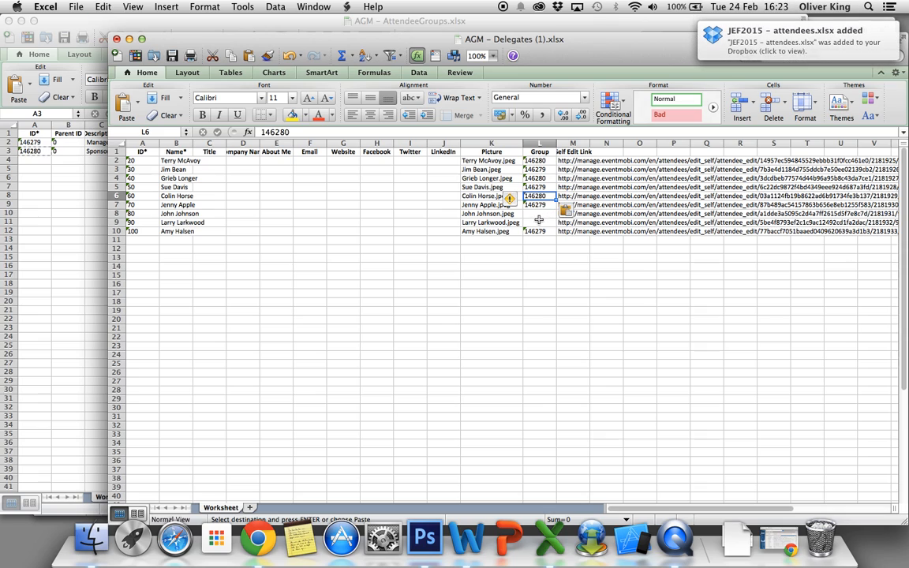
pyautogui.click(540, 221)
pyautogui.press('super+v')
pyautogui.click(538, 215)
pyautogui.press('super+v')
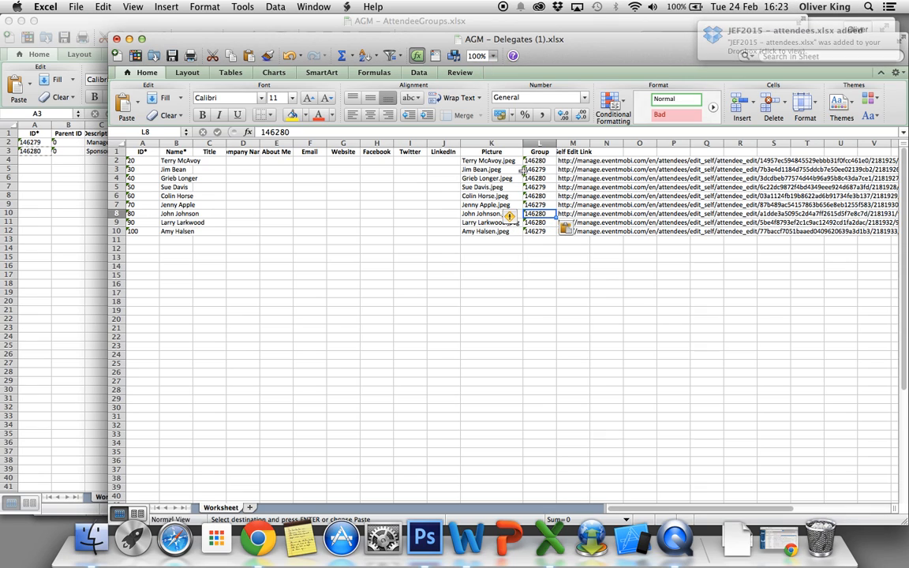
# Step: Try adding a comma and second group ID 146279 to Group cell L8, and remove the addition again
pyautogui.click(76, 7)
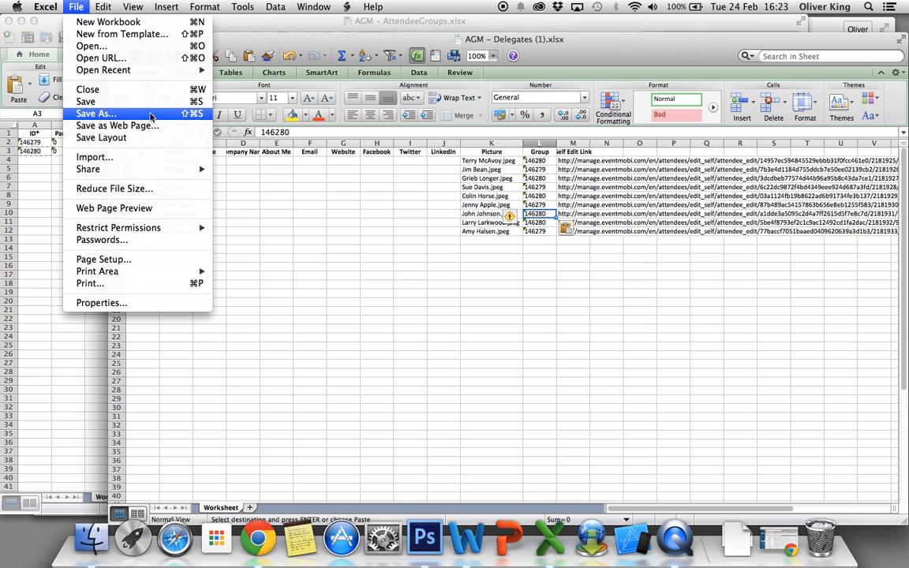
pyautogui.click(521, 288)
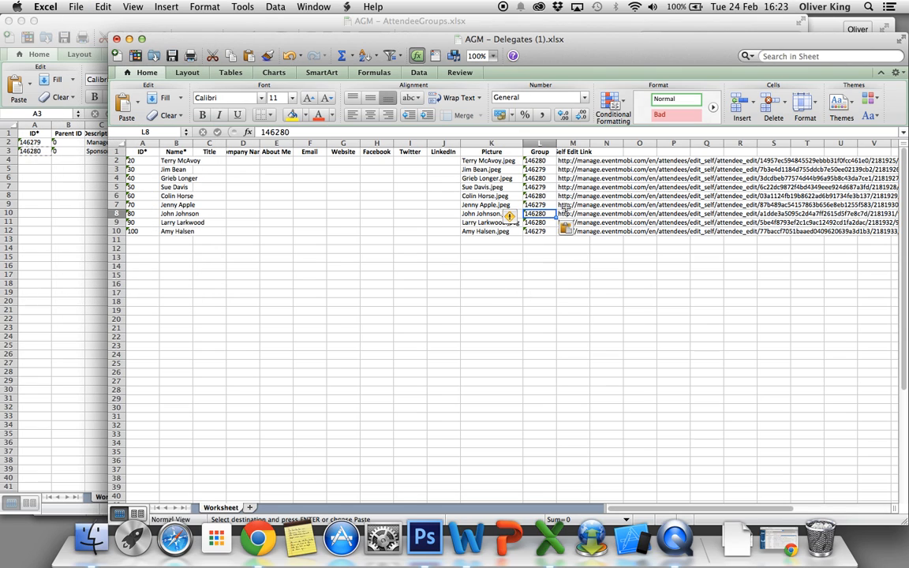
pyautogui.click(294, 132)
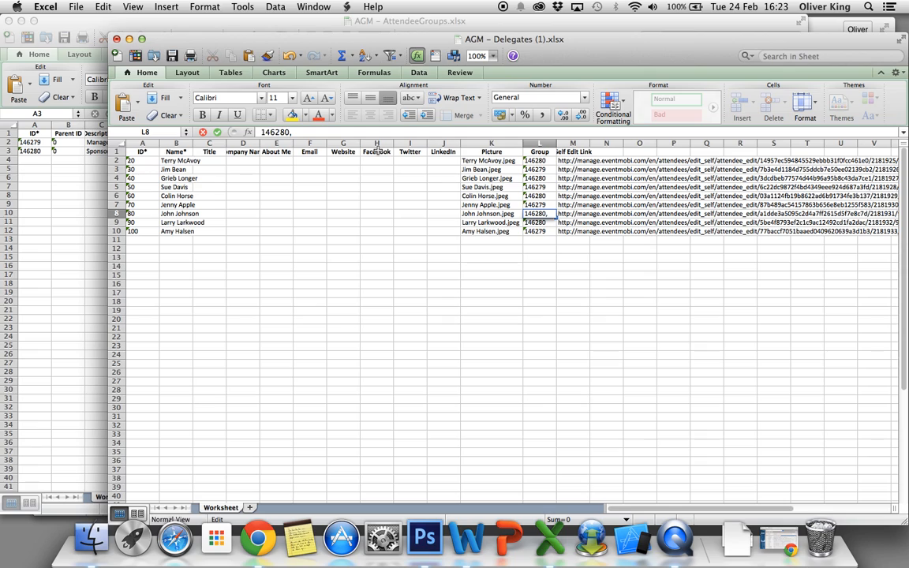
pyautogui.write(',146279')
pyautogui.moveTo(291, 133); pyautogui.dragTo(325, 133)
pyautogui.press('BackSpace')
pyautogui.click(509, 285)
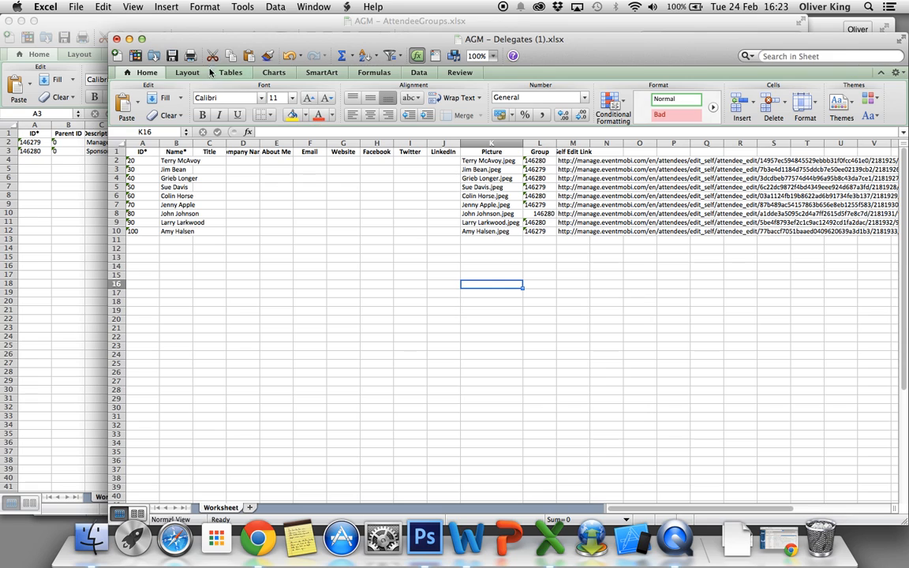
# Step: Save the delegates workbook to the Desktop as AGM - Delegates (1) in .xlsx format and close it
pyautogui.click(76, 11)
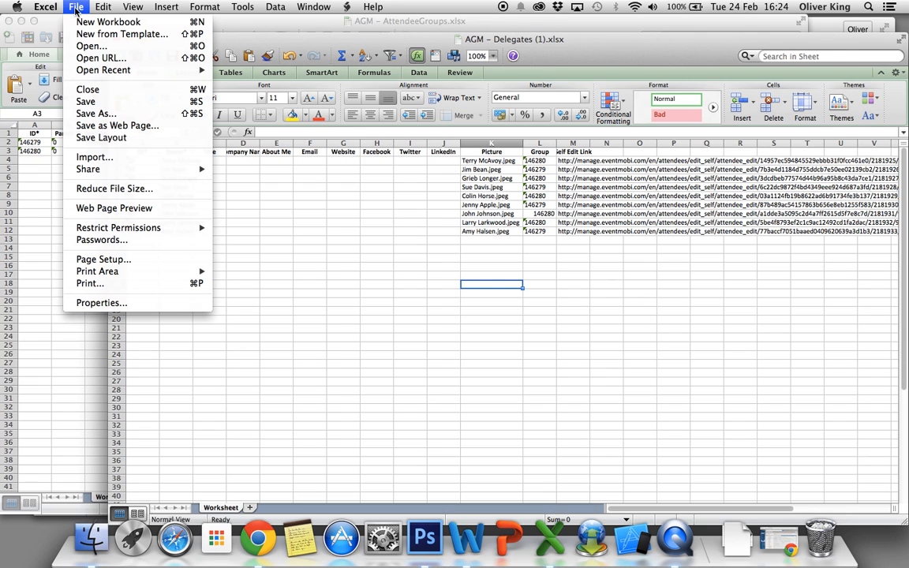
pyautogui.click(136, 105)
pyautogui.click(327, 183)
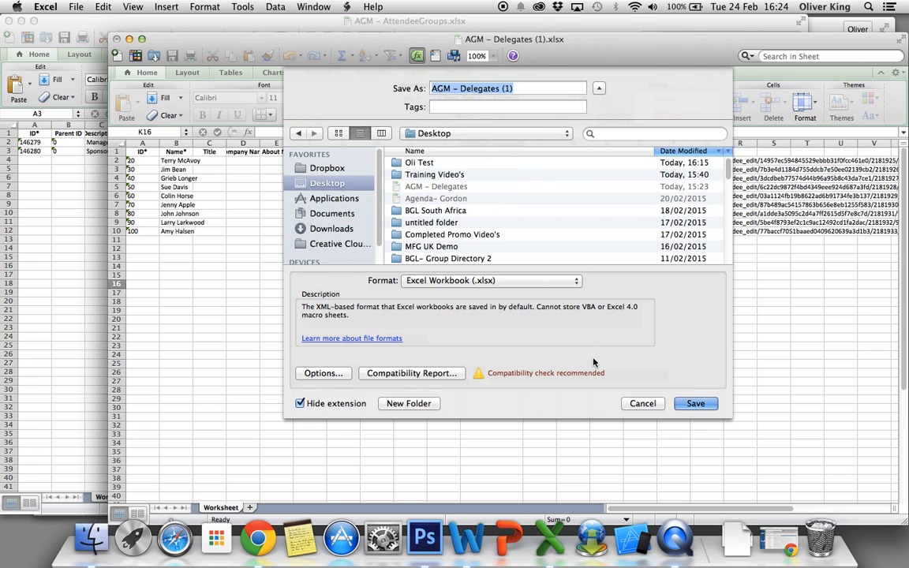
pyautogui.click(694, 404)
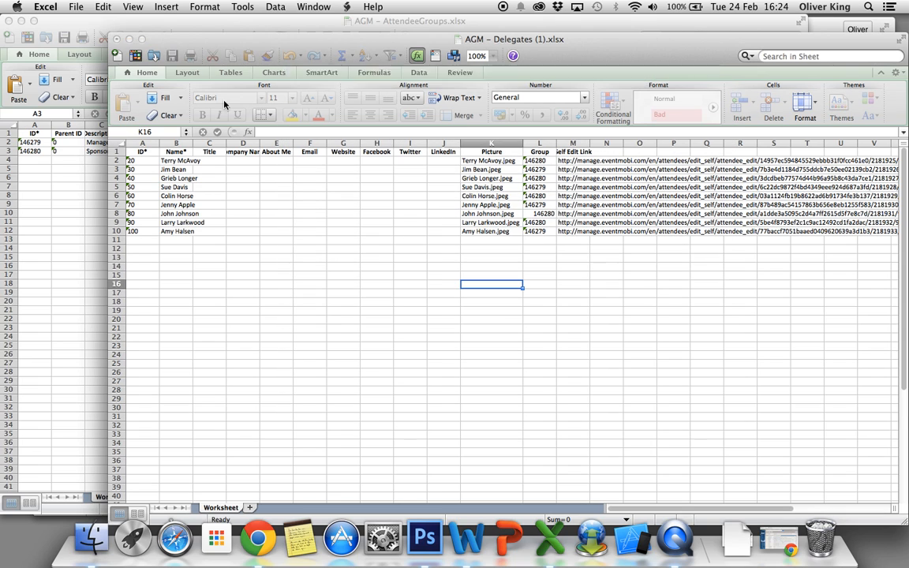
pyautogui.click(116, 39)
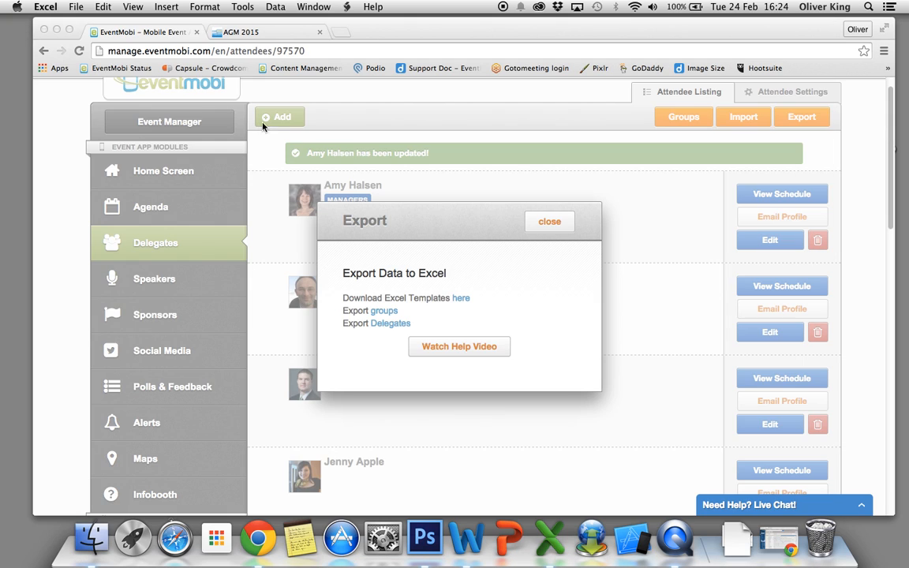
# Step: Dismiss the export dialog in EventMobi and import AGM - Delegates (1).xlsx from the Desktop as Delegates Details
pyautogui.click(506, 241)
pyautogui.click(549, 222)
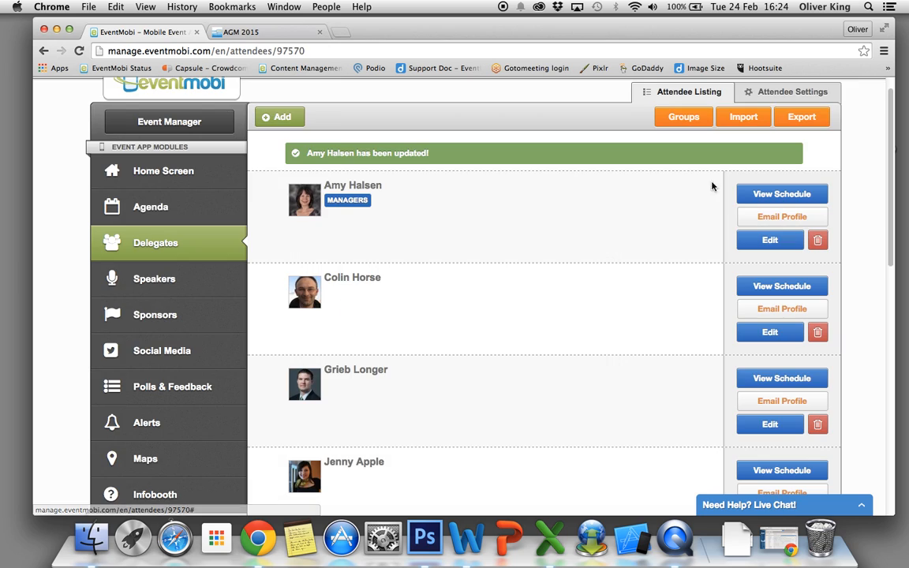
pyautogui.click(741, 119)
pyautogui.click(439, 276)
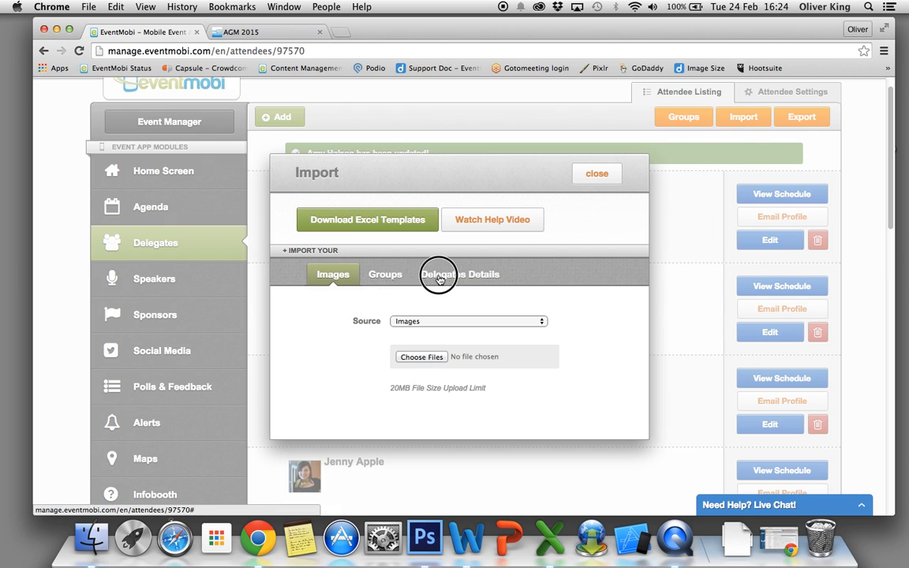
pyautogui.click(421, 357)
pyautogui.click(284, 157)
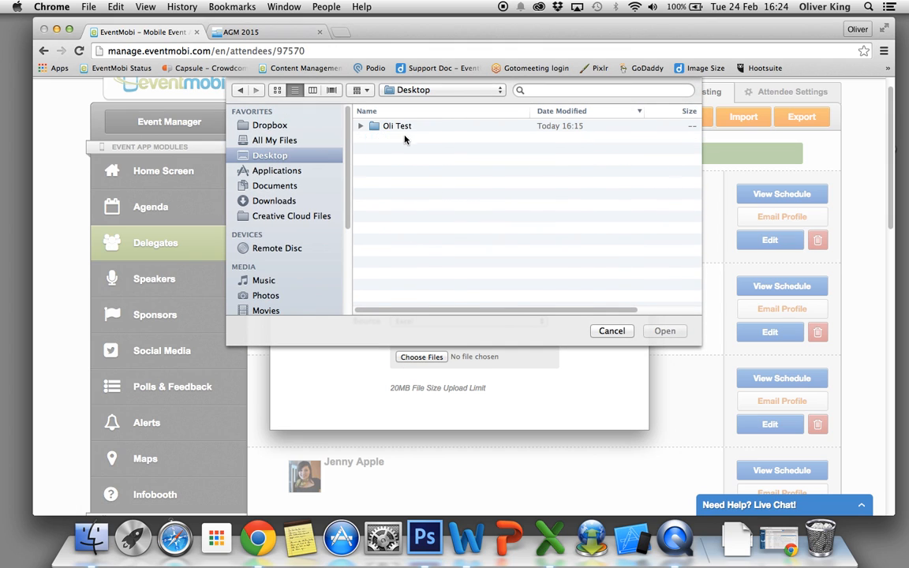
pyautogui.click(411, 125)
pyautogui.click(665, 316)
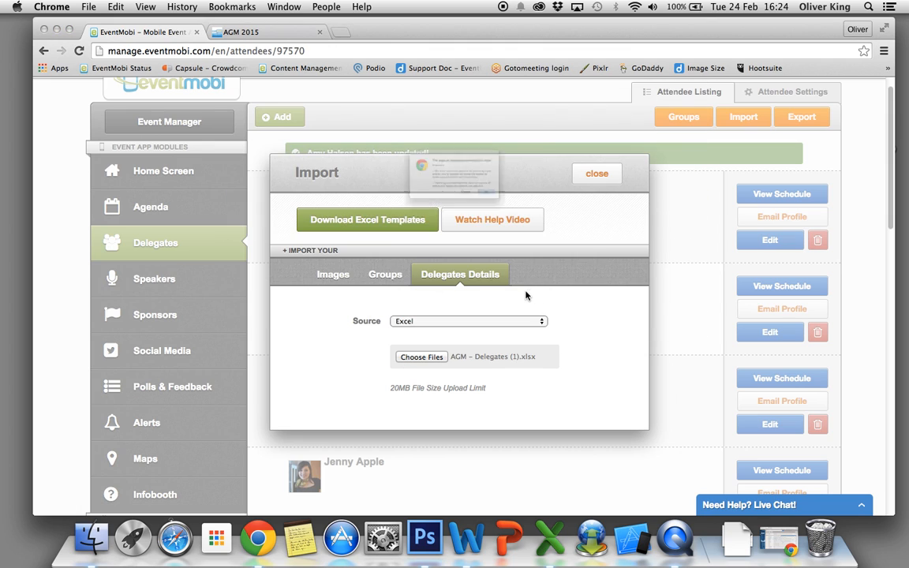
pyautogui.press('Return')
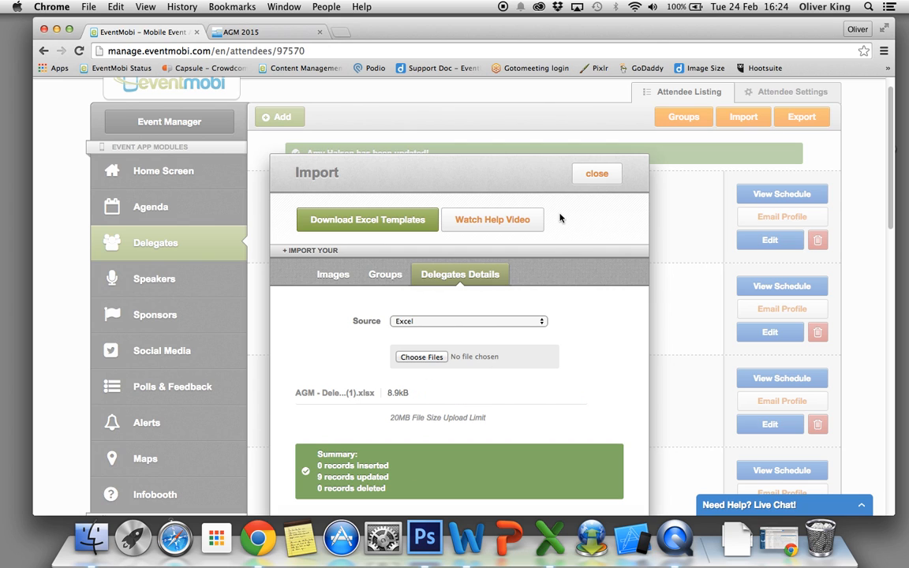
pyautogui.click(596, 174)
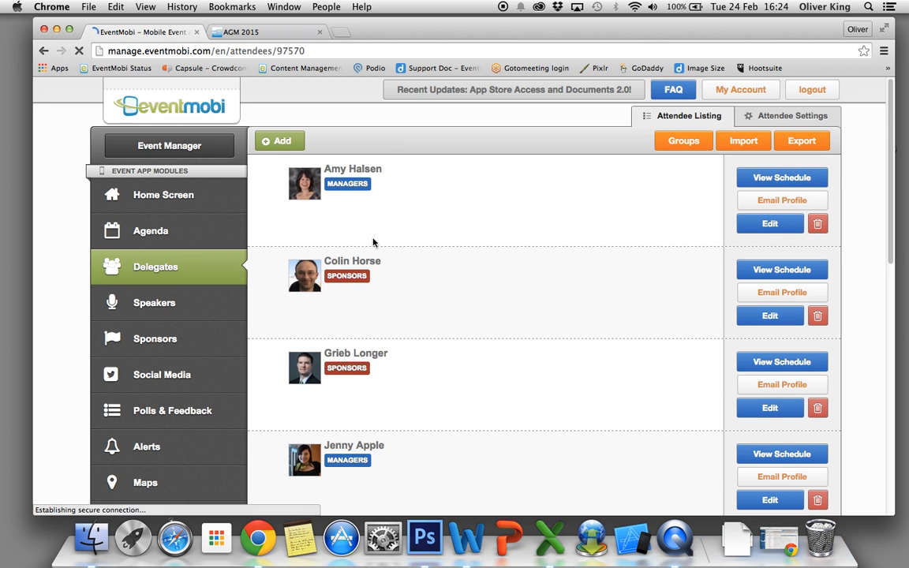
# Step: Review the whole delegates listing to check the Managers or Sponsors group label under each delegate
pyautogui.scroll(-15, 373, 242)
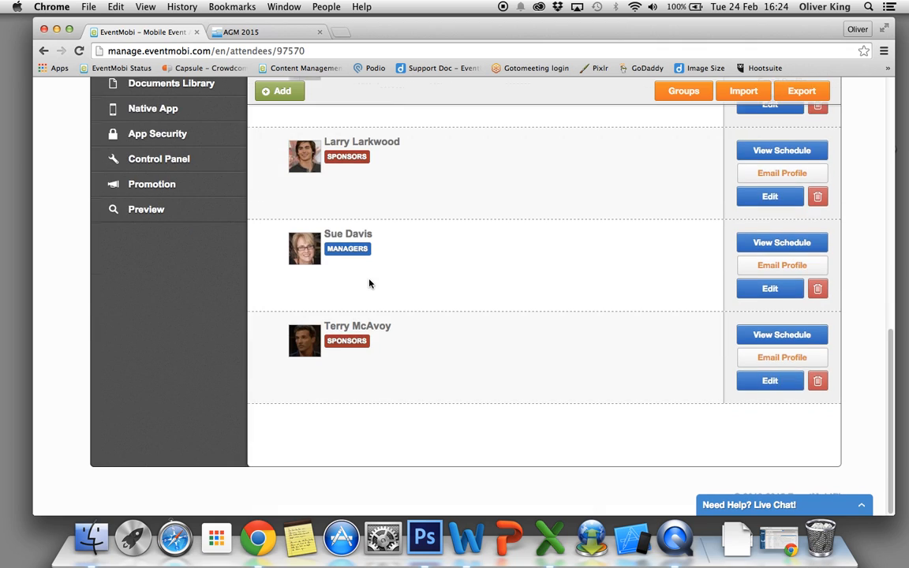
pyautogui.scroll(15, 369, 284)
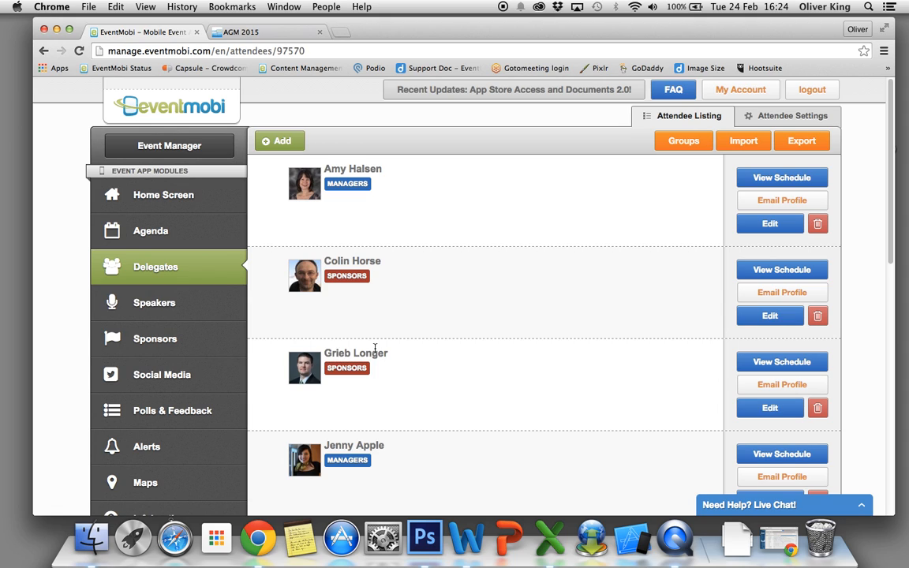
pyautogui.scroll(-1, 359, 332)
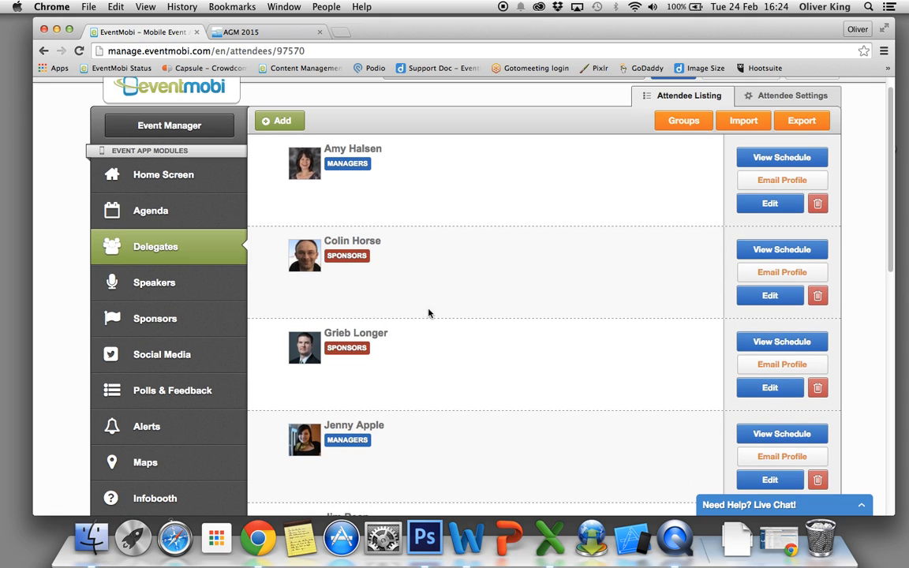
pyautogui.scroll(-1, 410, 319)
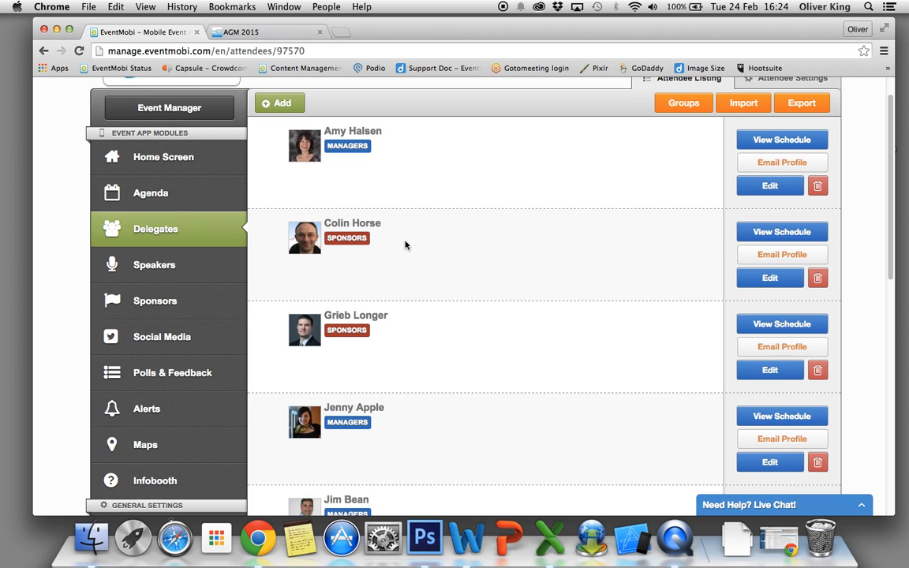
pyautogui.scroll(-3, 406, 272)
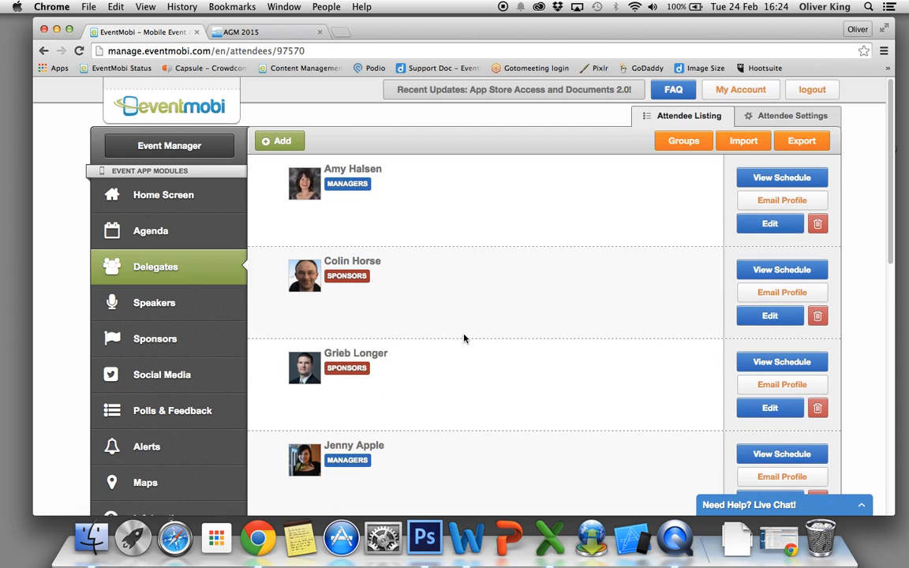
pyautogui.scroll(-2, 464, 338)
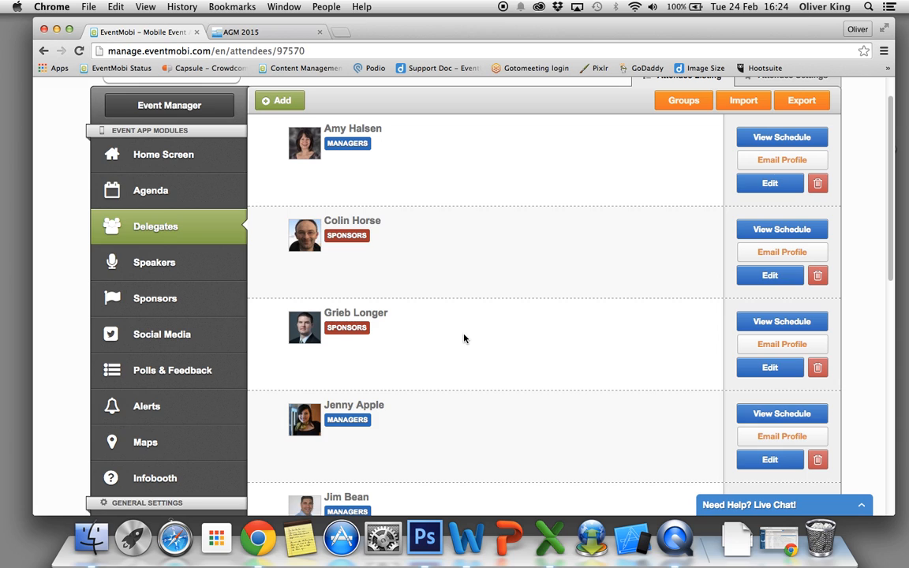
pyautogui.scroll(-5, 395, 313)
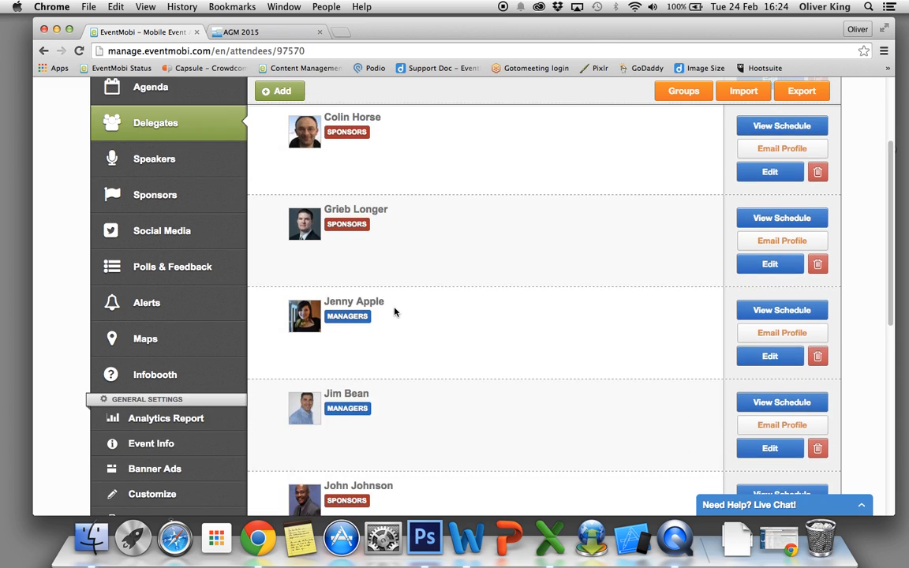
pyautogui.scroll(-3, 394, 314)
pyautogui.scroll(7, 394, 313)
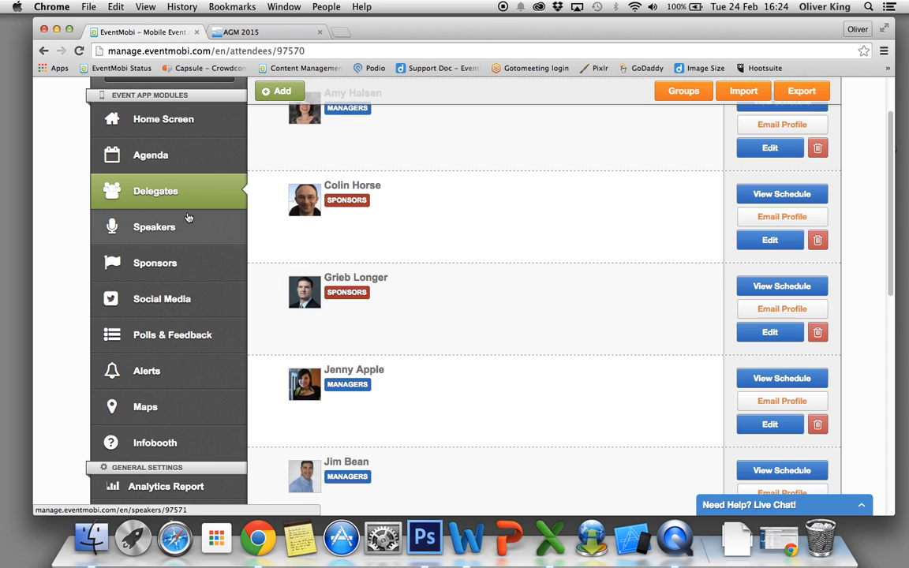
pyautogui.scroll(1, 373, 235)
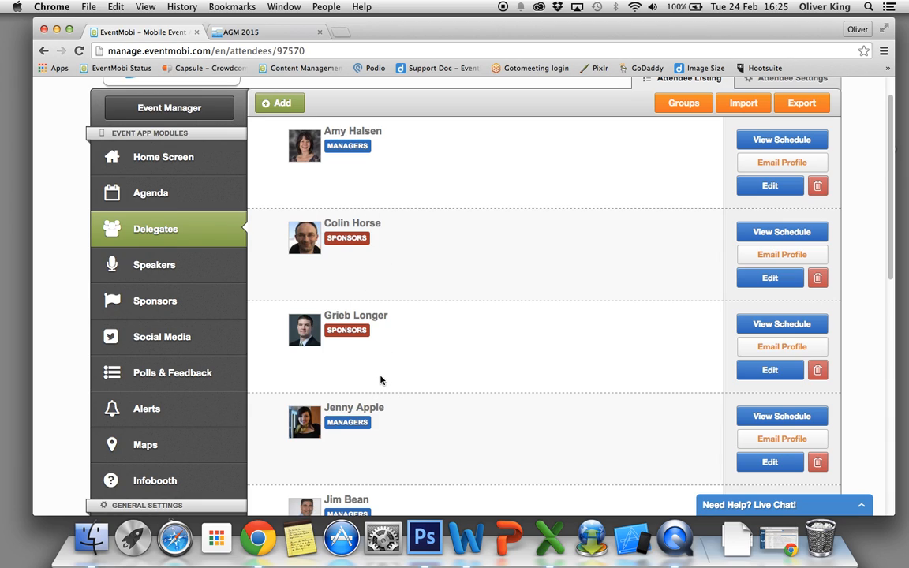
pyautogui.scroll(-10, 418, 327)
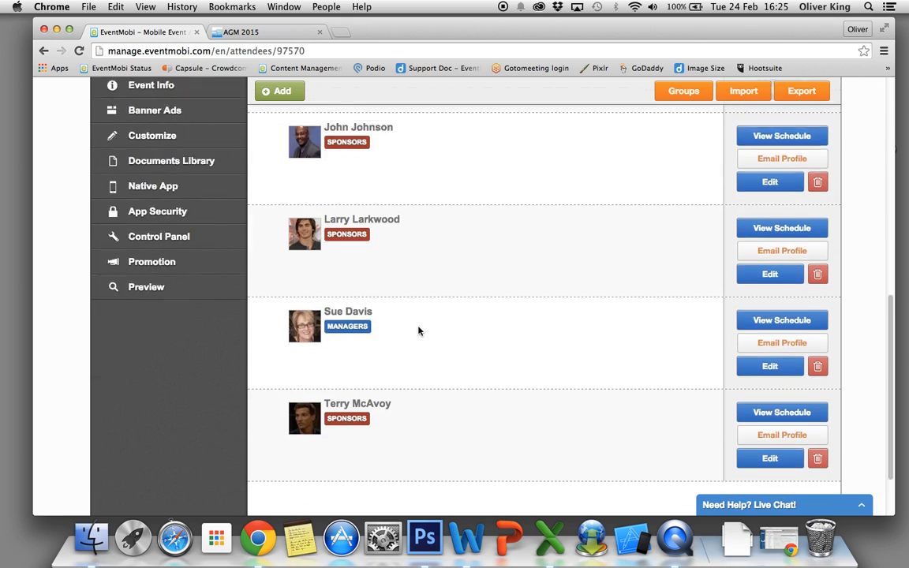
pyautogui.scroll(12, 418, 328)
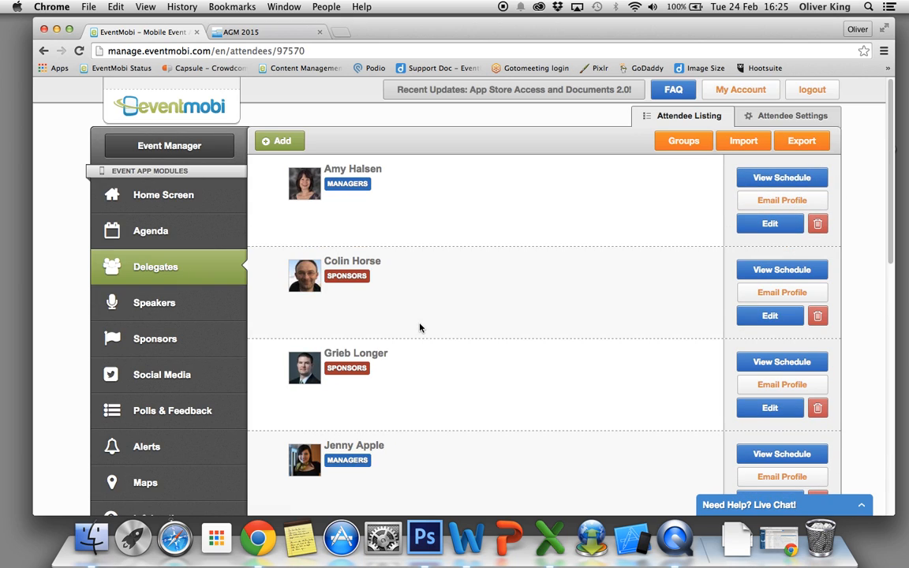